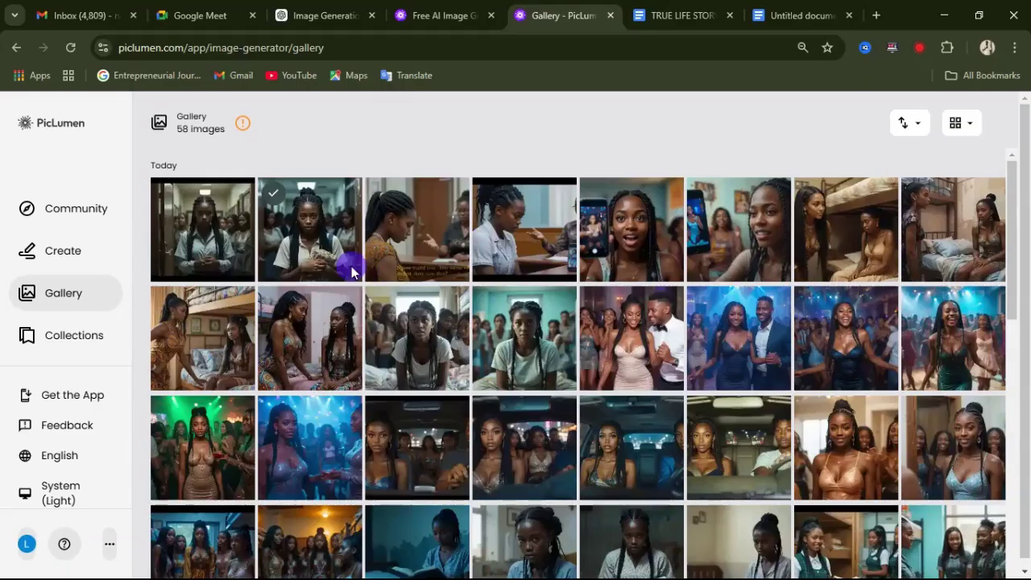
Browse the 58-image PicLumen gallery, then minimize the browser to reveal the CapCut project.
scroll(349, 260, "down", 5)
scroll(555, 320, "down", 3)
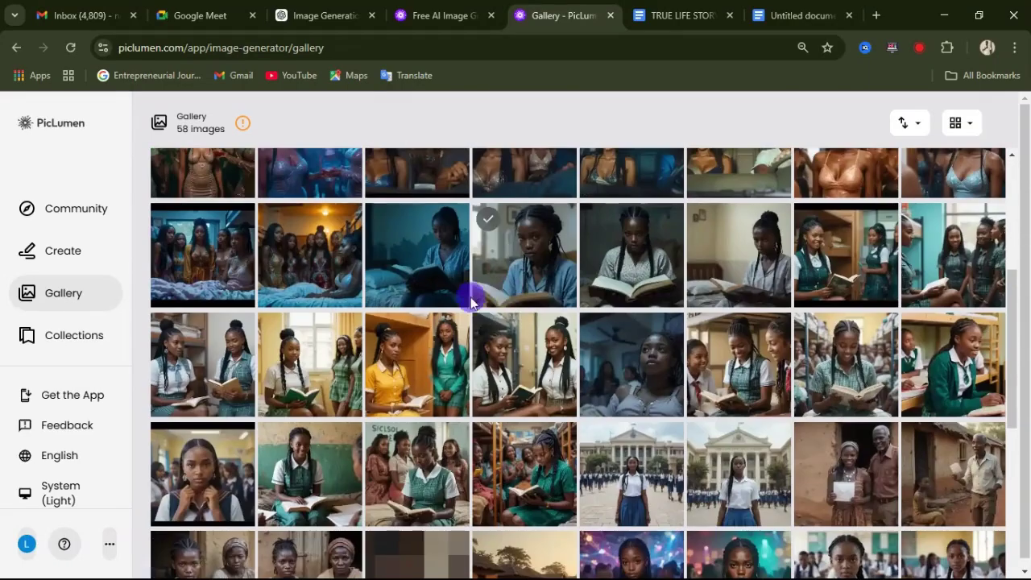
scroll(472, 295, "up", 3)
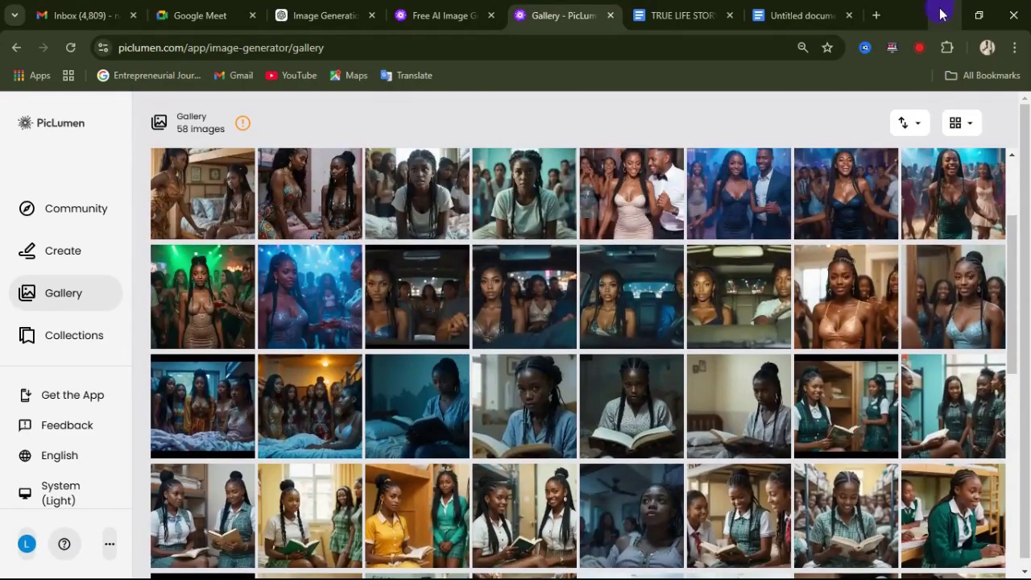
left_click(941, 13)
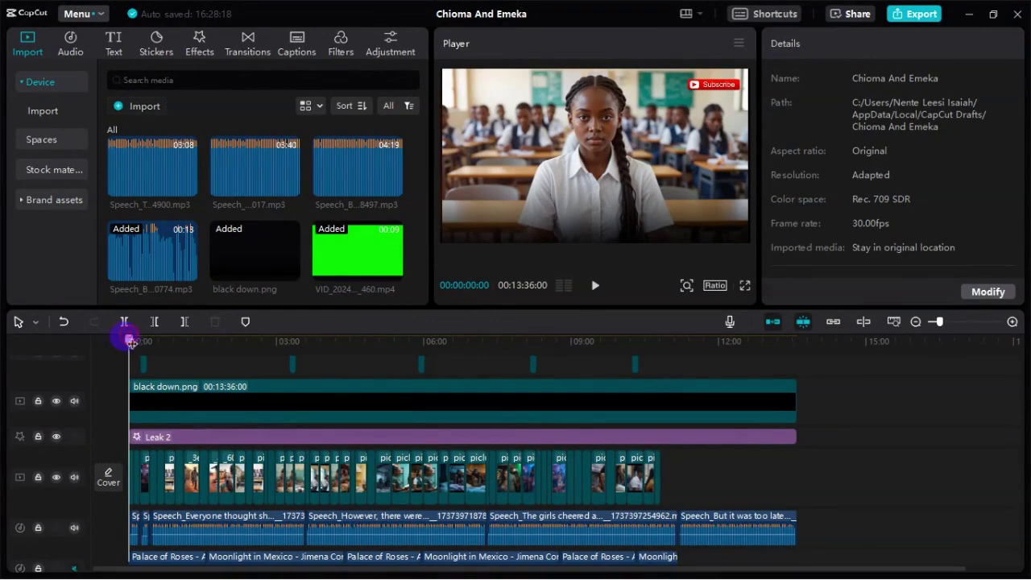
Scrub through the 'Chioma And Emeka' timeline, then minimize CapCut to get back to PicLumen.
left_click_drag(130, 340, 584, 397)
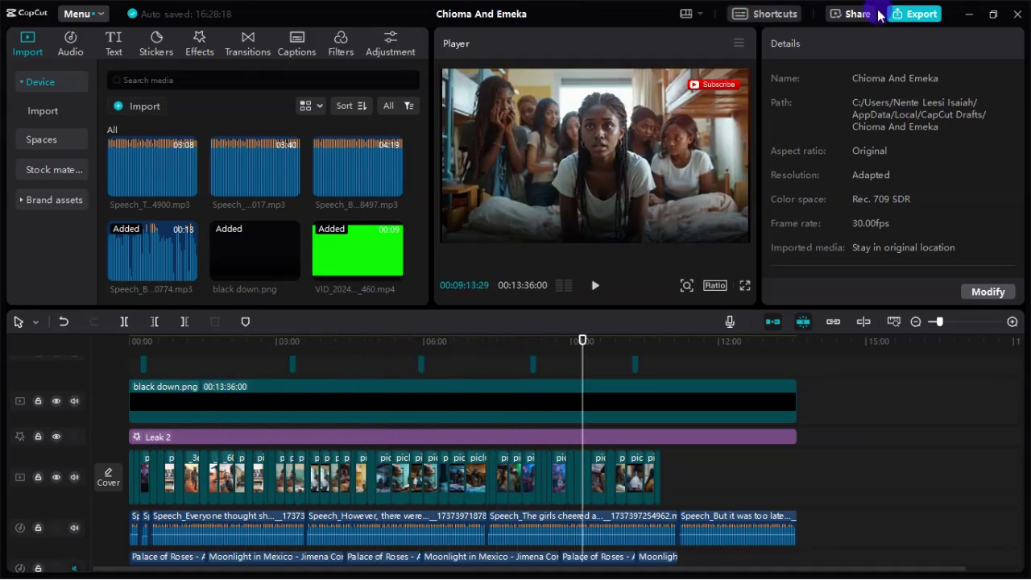
left_click(969, 15)
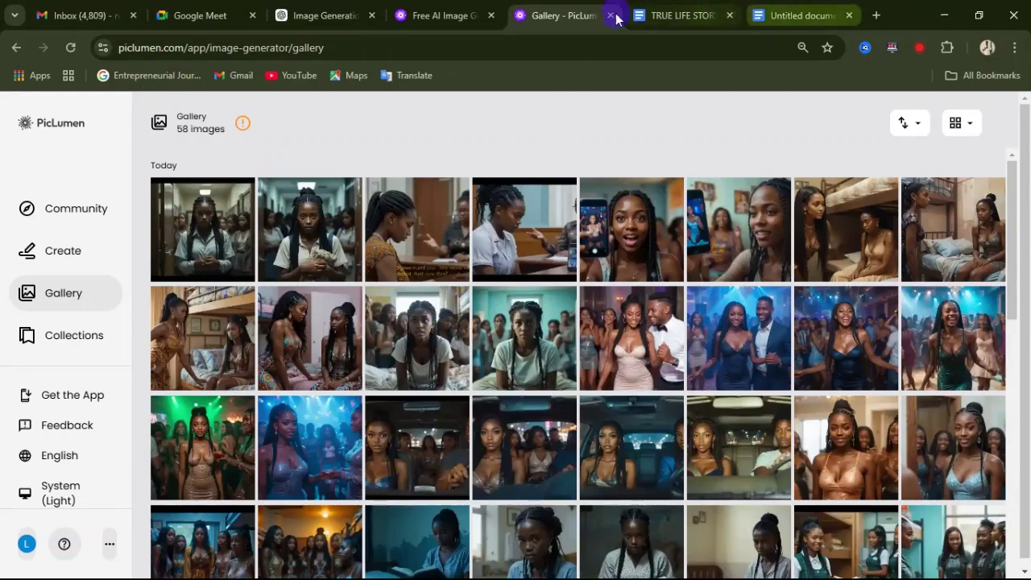
left_click(432, 16)
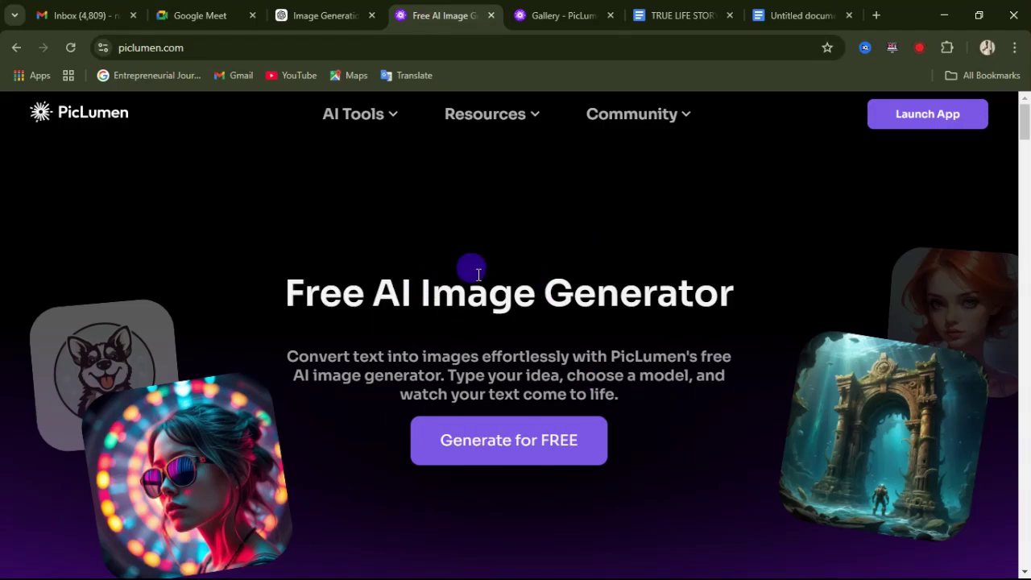
left_click(564, 13)
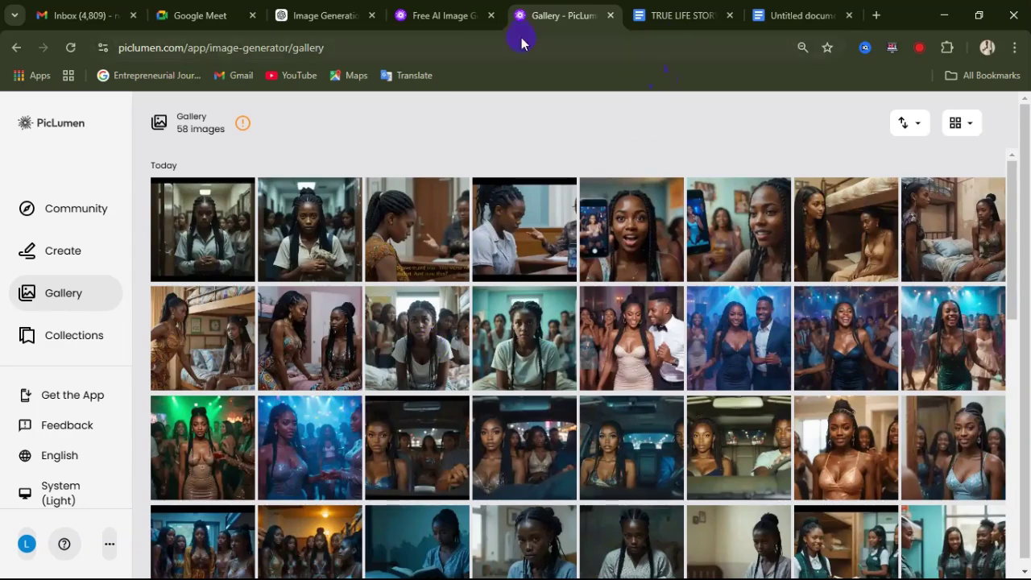
Switch to the ChatGPT image-prompt chat and scroll up to the uploaded story document.
left_click(330, 14)
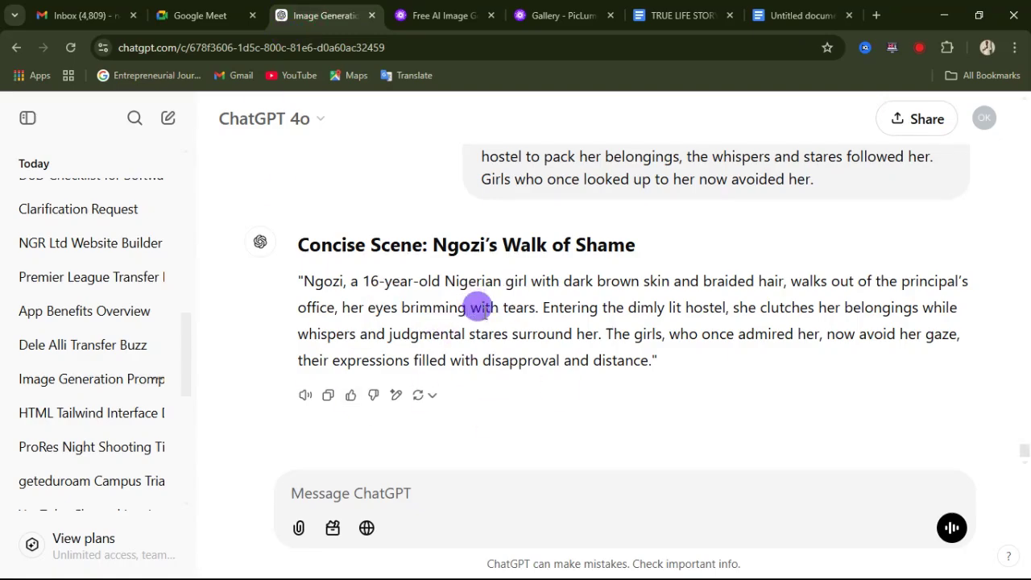
scroll(479, 307, "up", 20)
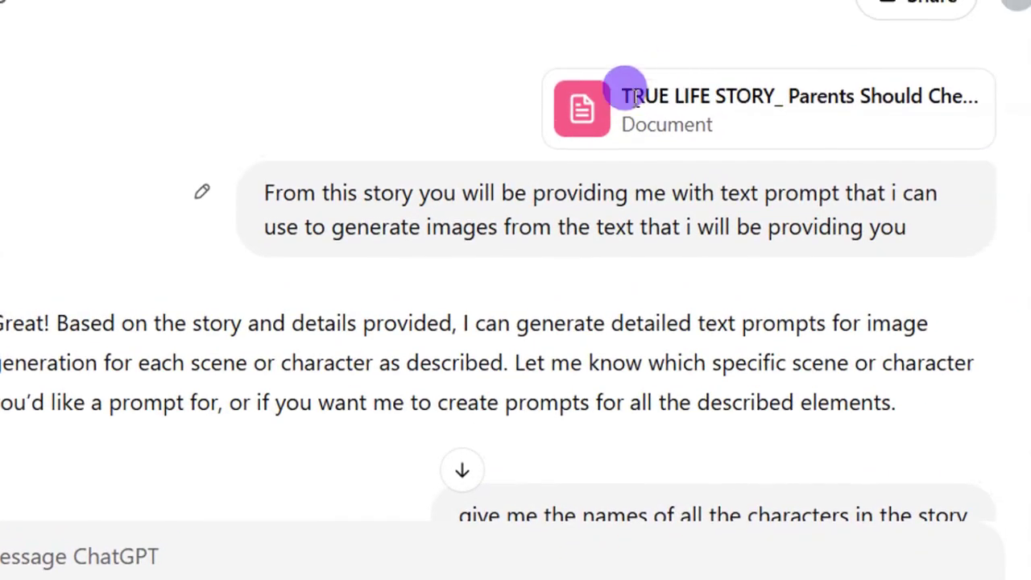
left_click_drag(635, 97, 655, 97)
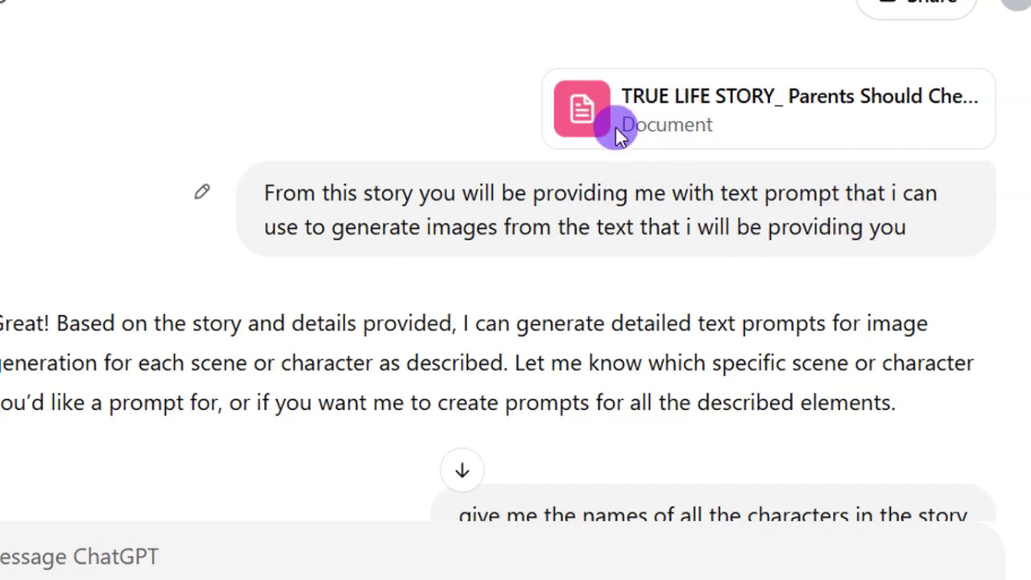
scroll(258, 169, "down", 3)
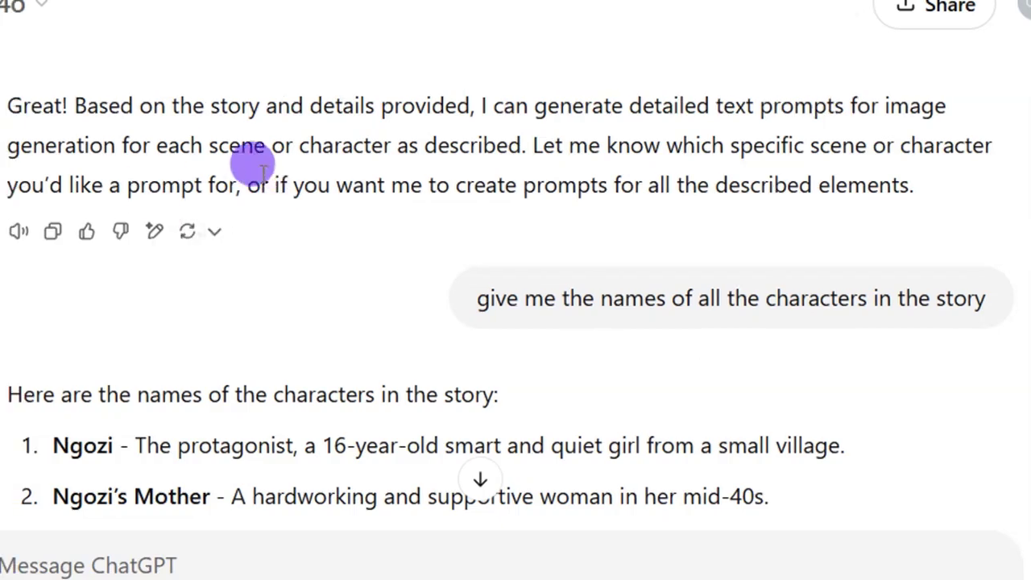
scroll(266, 173, "up", 3)
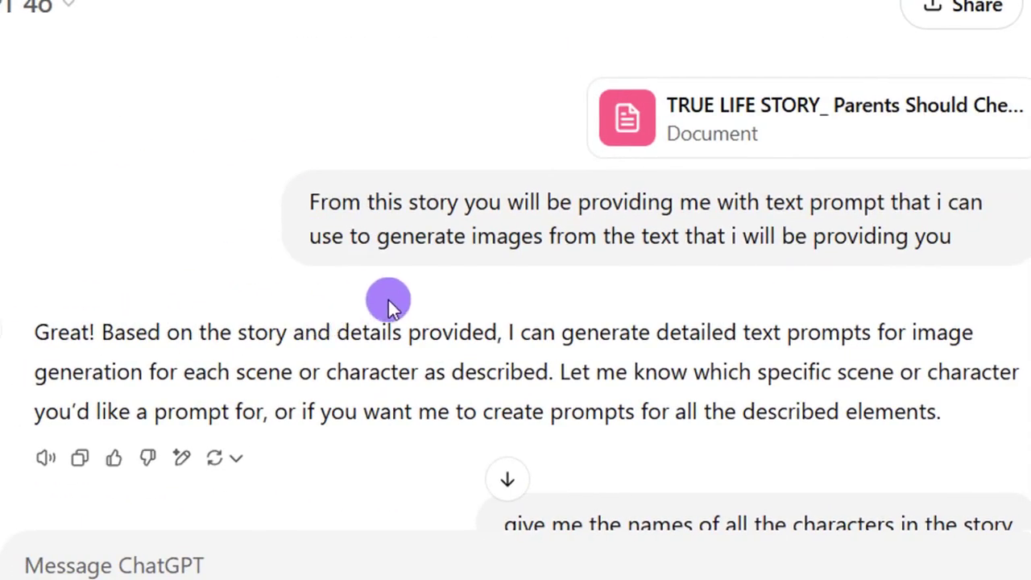
scroll(388, 302, "down", 3)
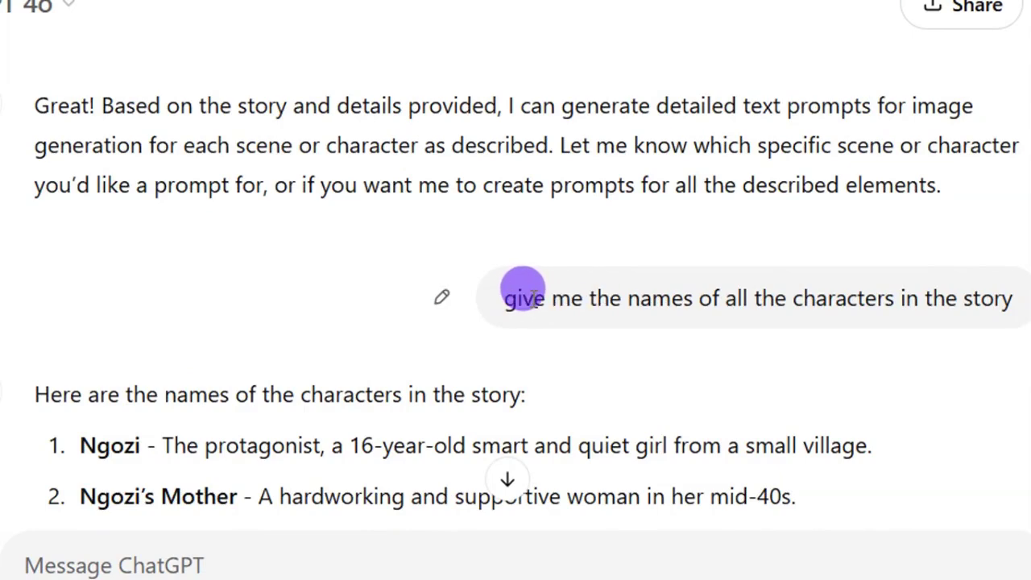
Highlight the character-names prompt and scroll down to the seven-character list.
left_click_drag(491, 291, 974, 299)
left_click_drag(876, 297, 900, 292)
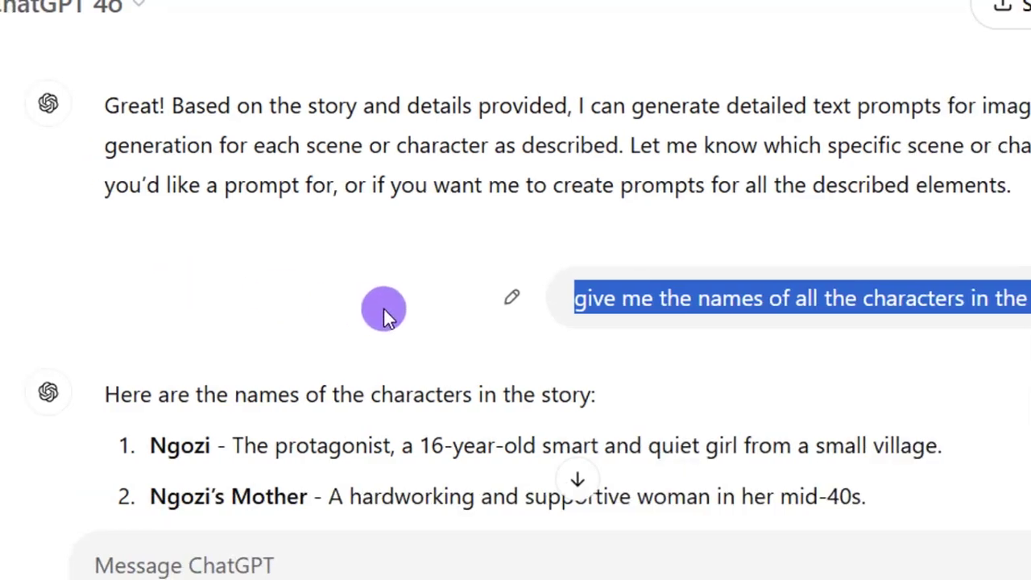
scroll(384, 308, "down", 3)
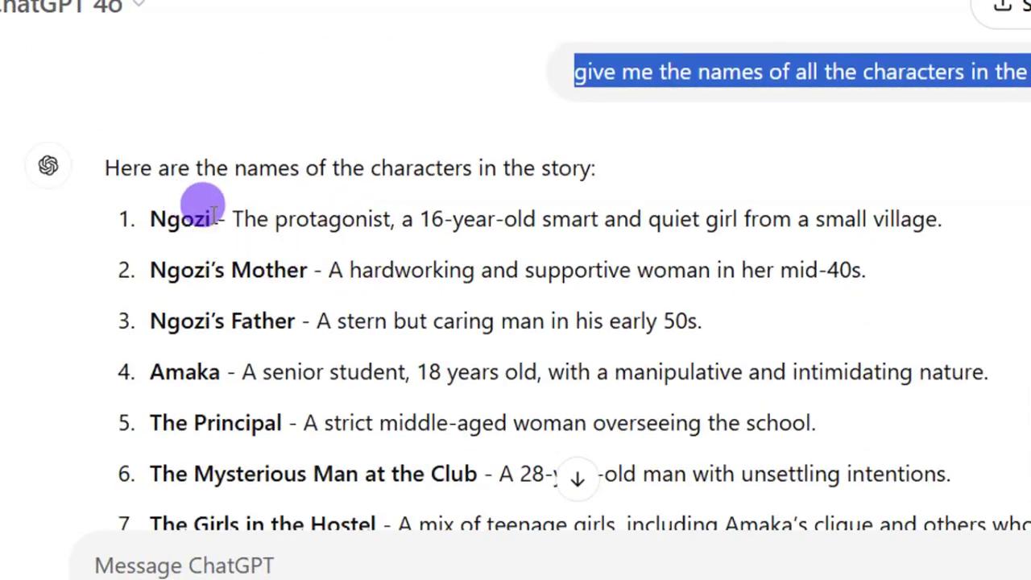
scroll(202, 207, "down", 2)
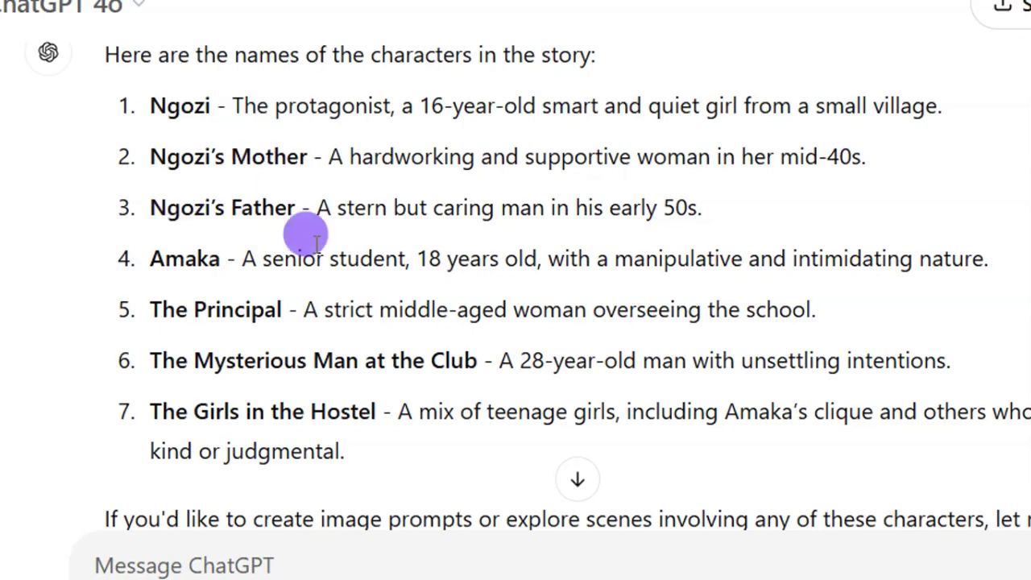
scroll(316, 244, "down", 5)
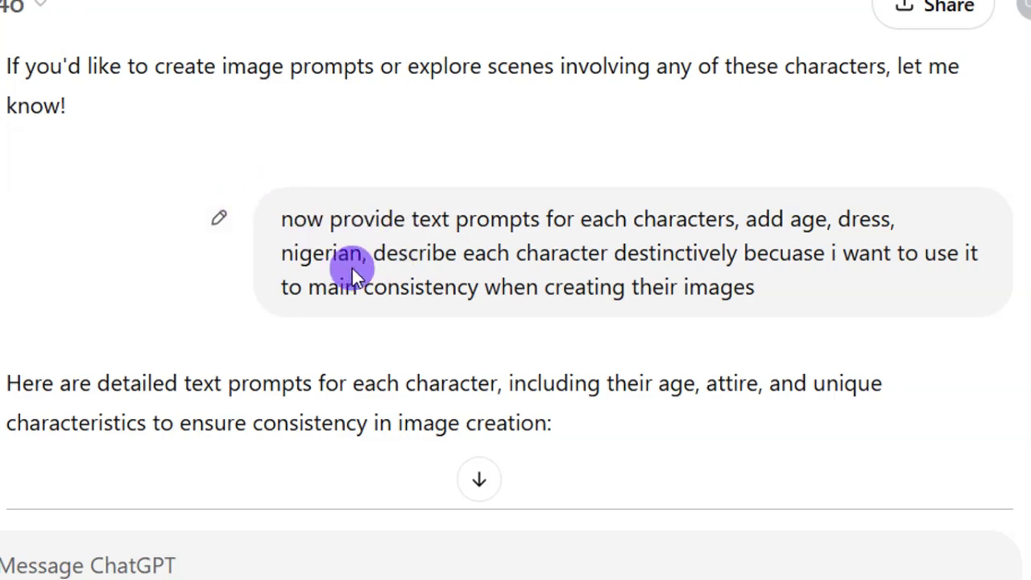
Scroll through ChatGPT's character prompts to find the 'Ngozi (16 years old)' entry.
scroll(277, 290, "down", 2)
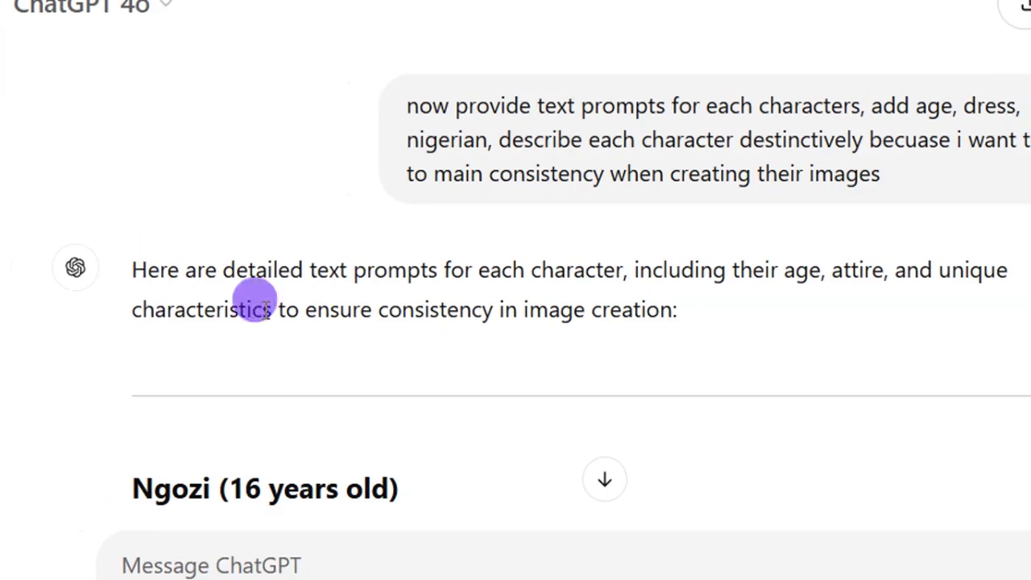
scroll(391, 307, "down", 5)
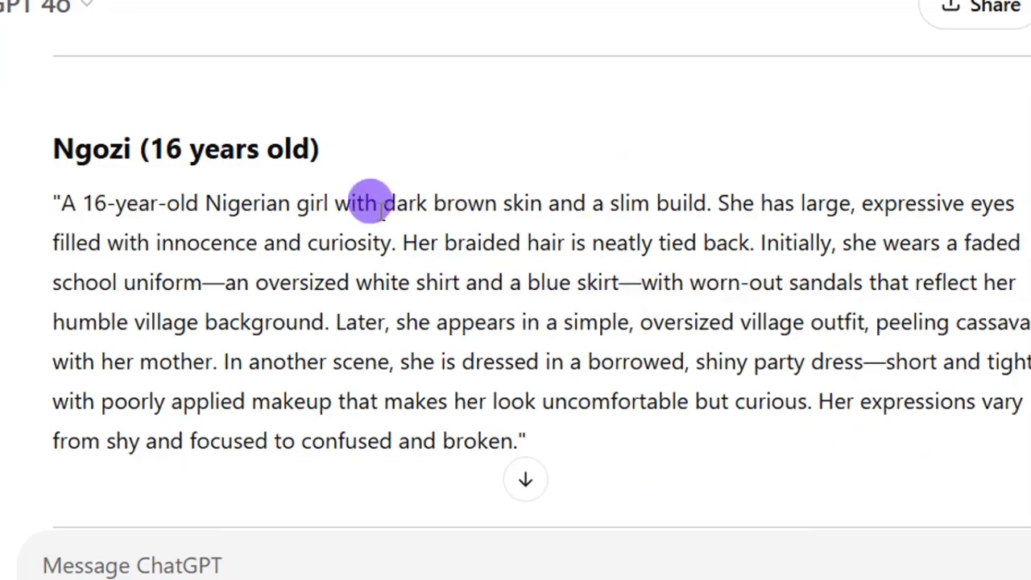
scroll(362, 206, "down", 2)
scroll(371, 220, "up", 2)
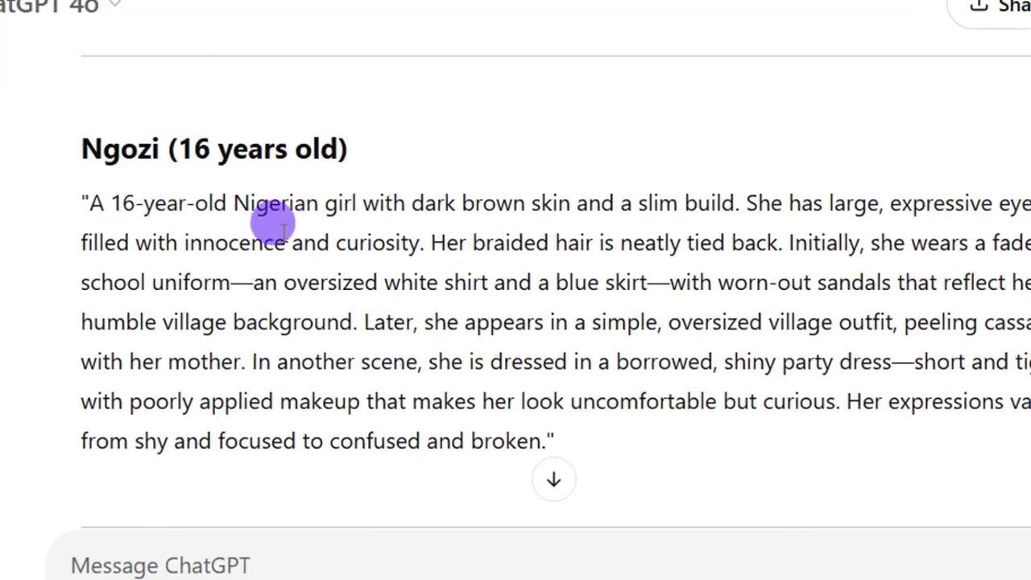
scroll(398, 306, "up", 5)
scroll(198, 292, "down", 7)
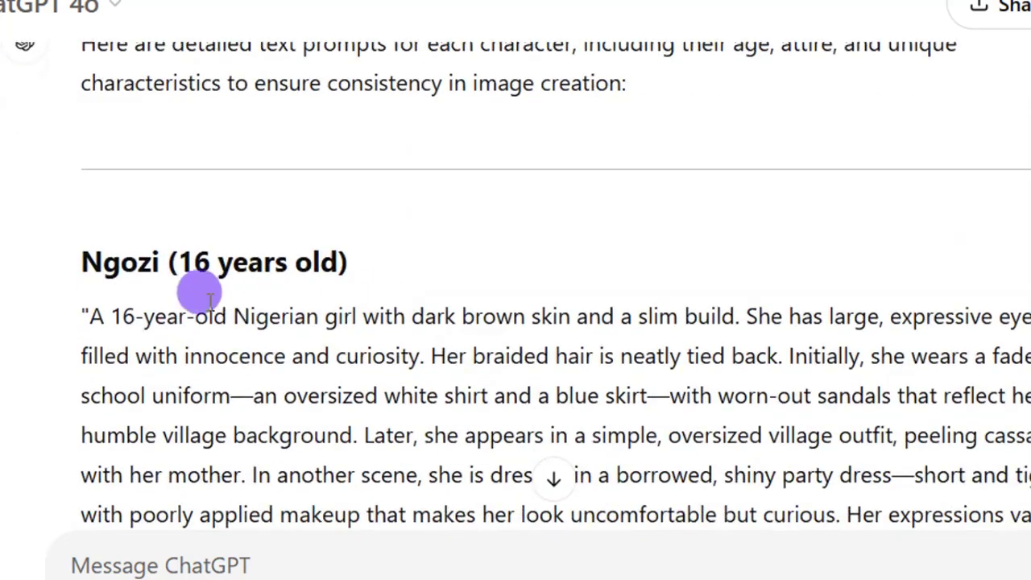
scroll(321, 304, "down", 3)
scroll(249, 281, "down", 3)
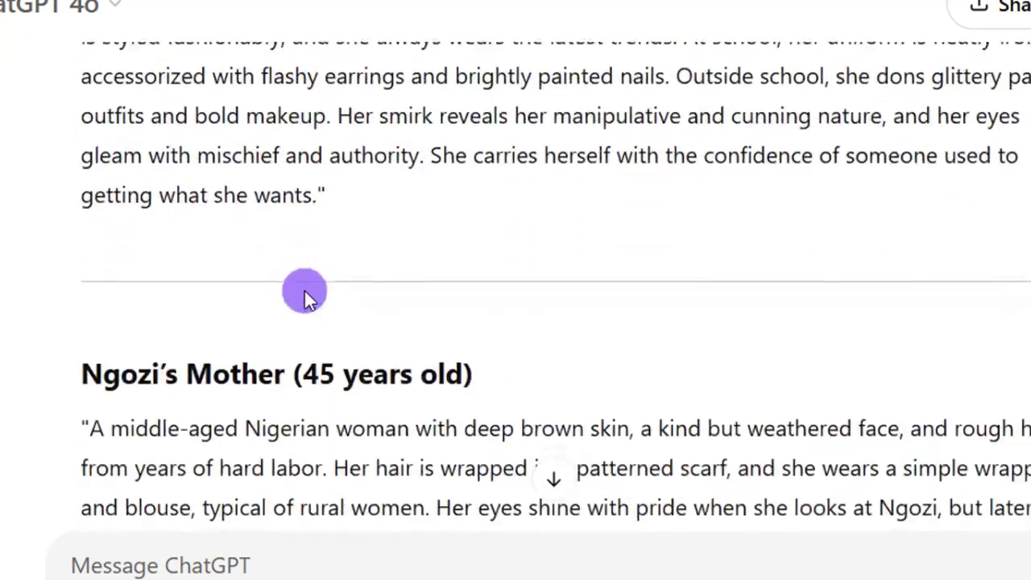
scroll(305, 335, "down", 3)
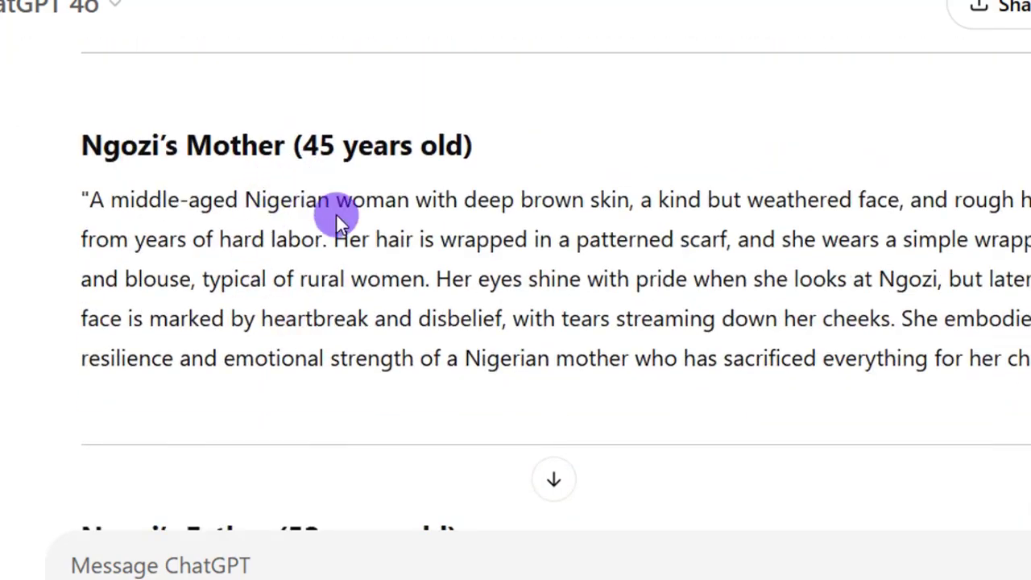
scroll(335, 214, "down", 6)
scroll(327, 204, "up", 16)
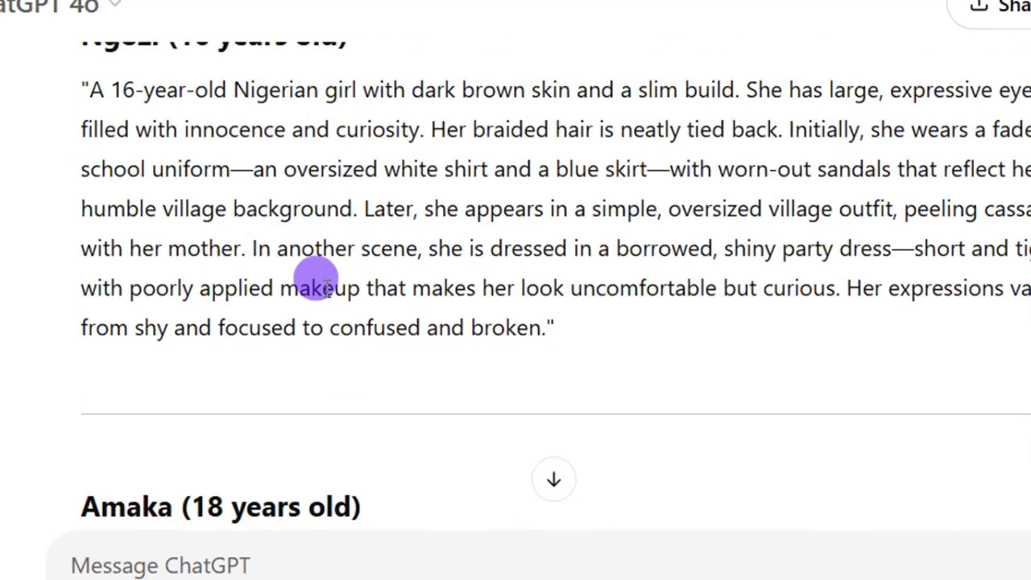
scroll(341, 266, "up", 2)
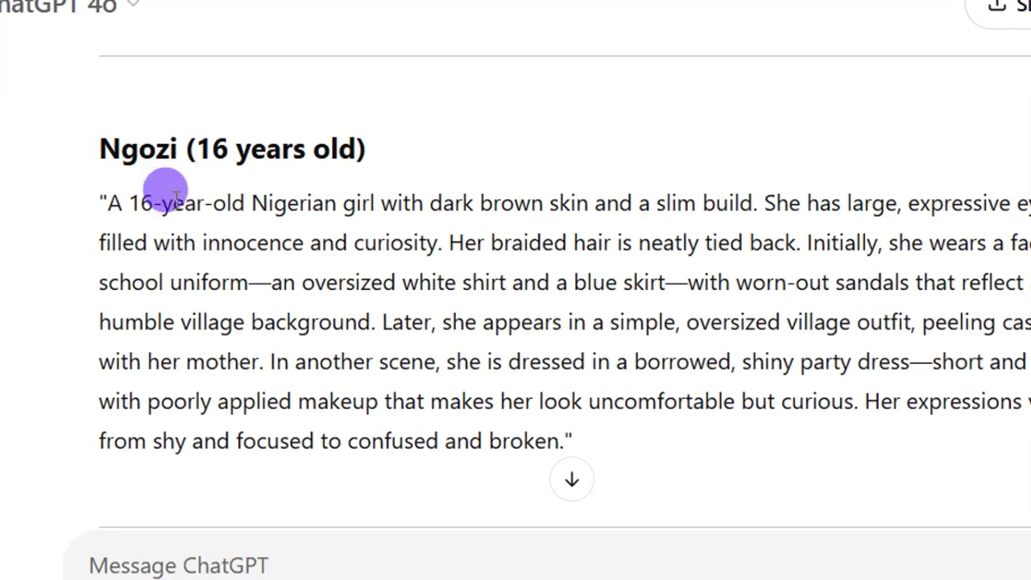
Copy Ngozi's full description and switch to the Untitled Google Doc.
left_click_drag(153, 203, 604, 441)
right_click(509, 310)
left_click(551, 337)
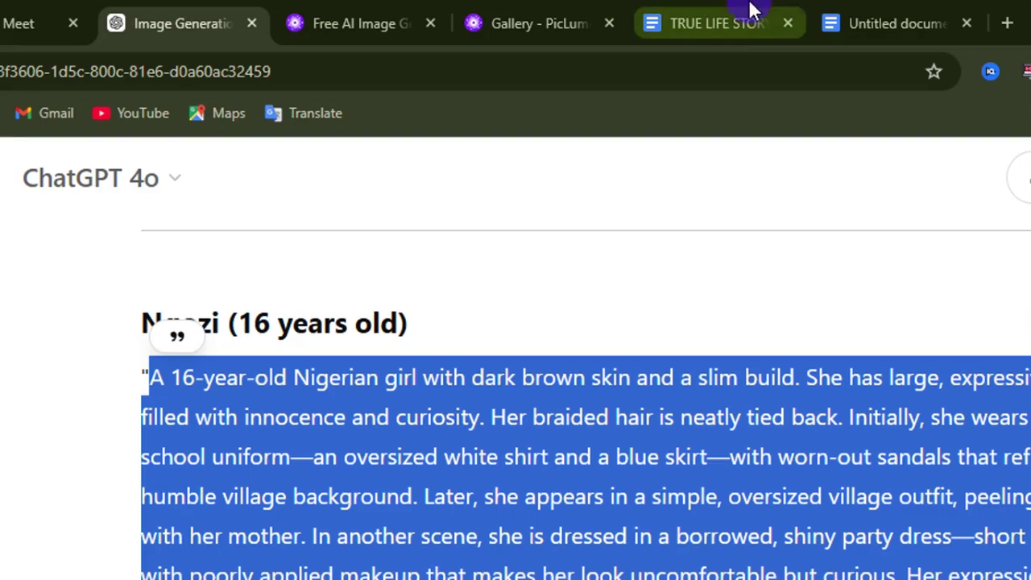
left_click(855, 26)
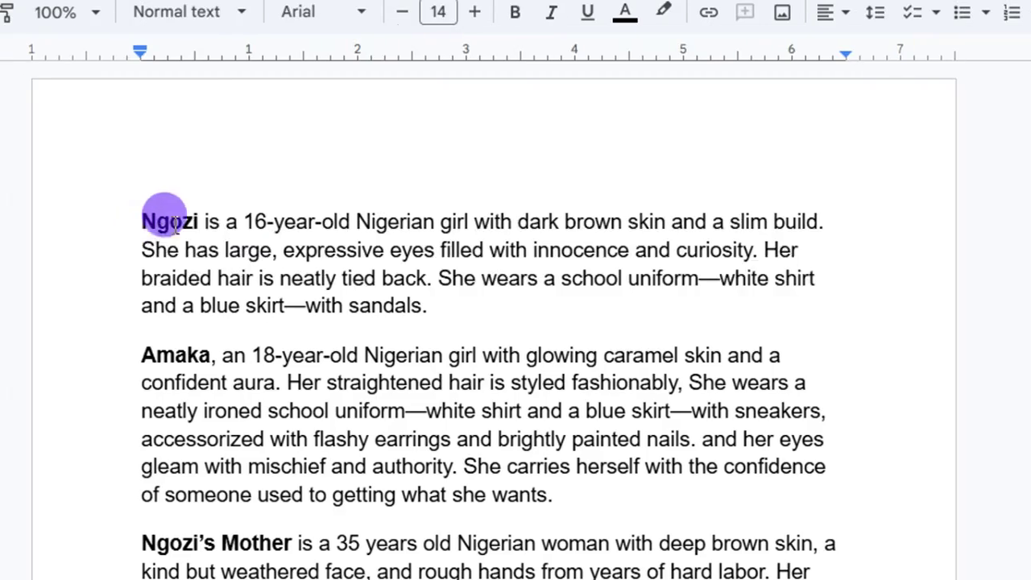
Paste ChatGPT's Ngozi description as a new paragraph after 'sandals.', prefixed with 'Ngozi,'.
left_click(457, 305)
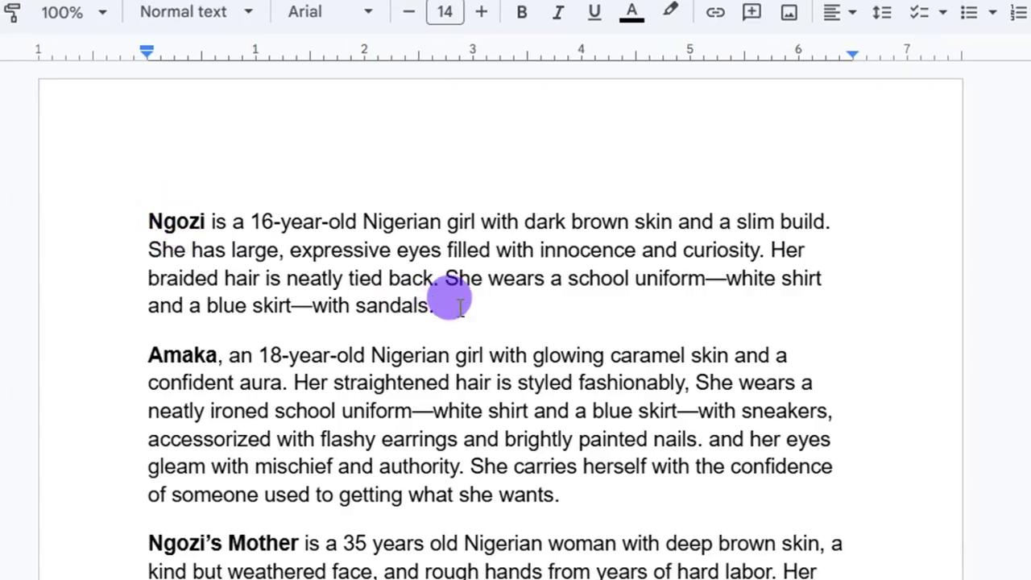
key("Return")
key("Return")
key("ctrl+v")
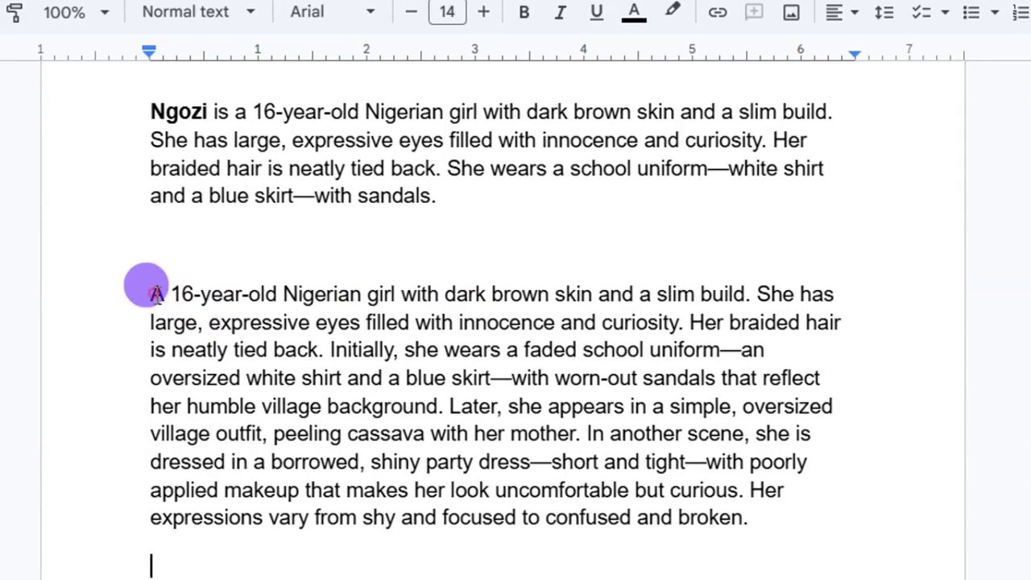
left_click(156, 294)
type("Ngozi,")
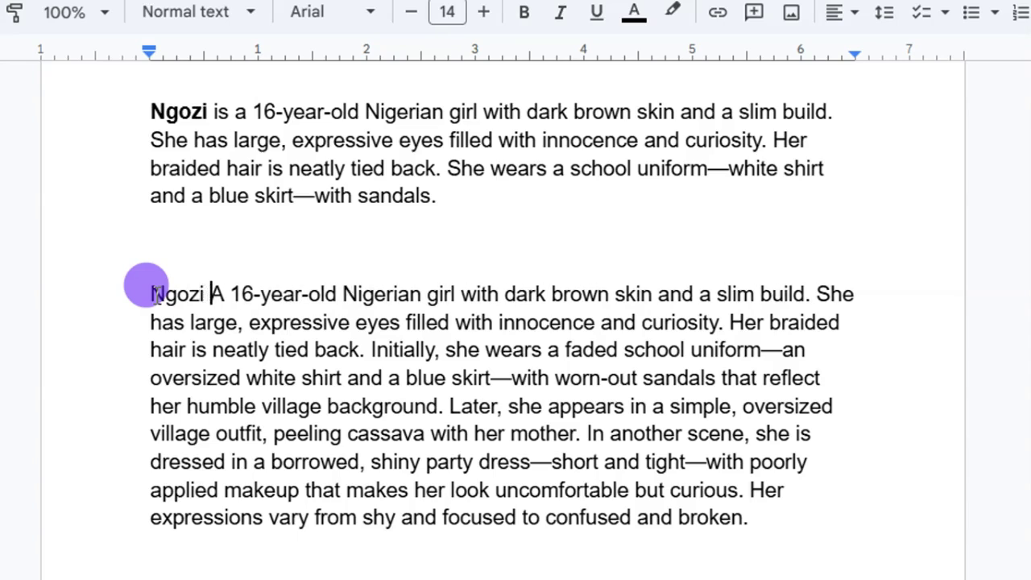
Put a comma after 'Ngozi', change her age from 16 to 19, and delete the expressive-eyes sentence.
key("BackSpace")
type(",")
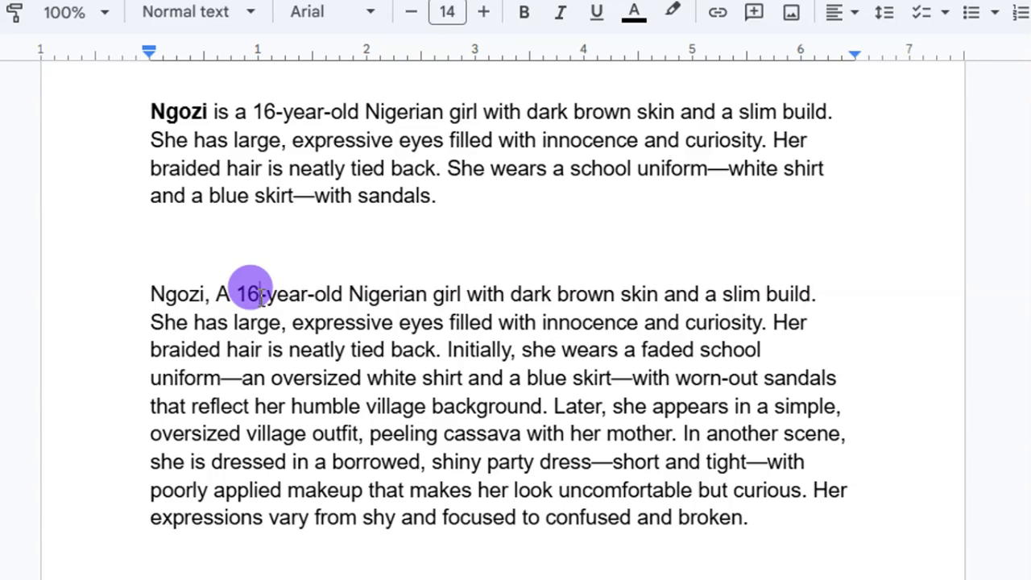
key("BackSpace")
type("9")
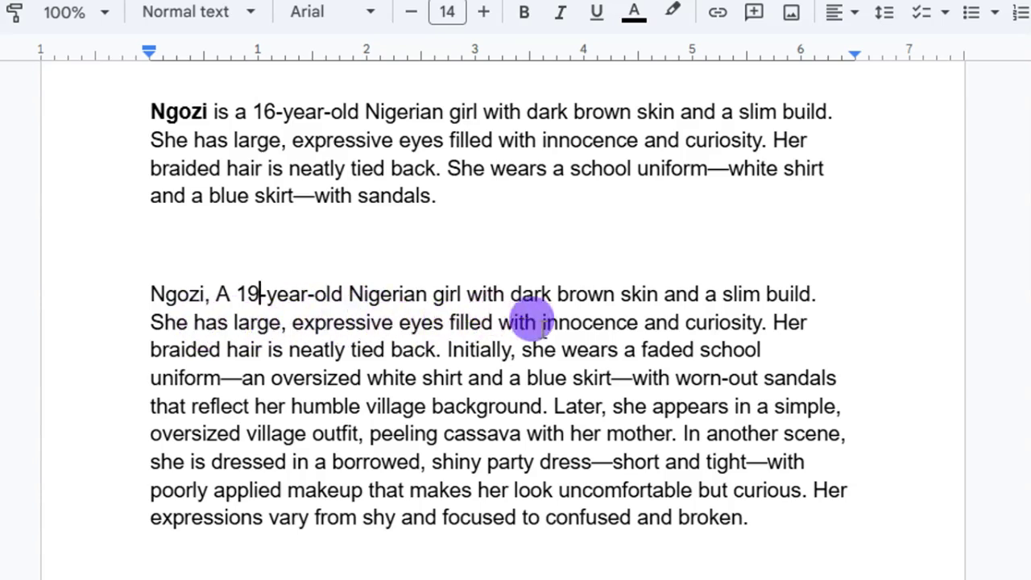
left_click_drag(771, 322, 150, 322)
key("BackSpace")
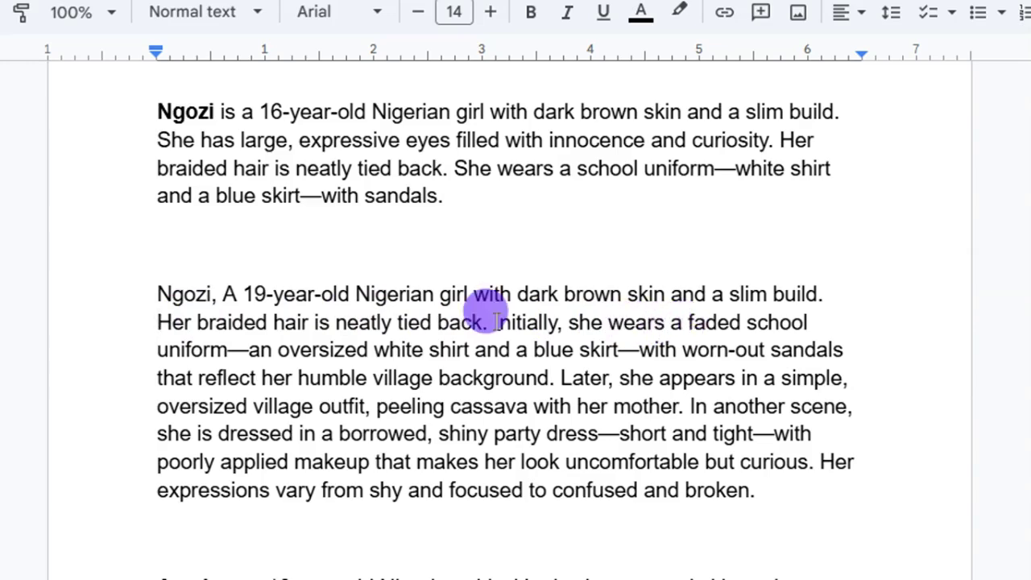
Delete 'Initially', capitalise 'She', and remove 'worn-out' and everything from 'that reflect' onward.
left_click_drag(494, 322, 566, 324)
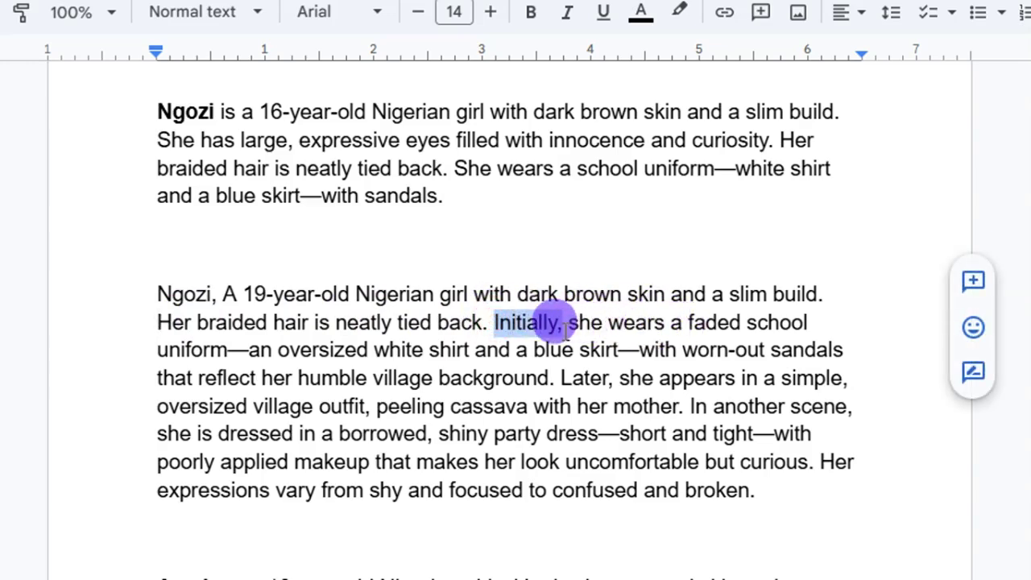
key("BackSpace")
key("BackSpace")
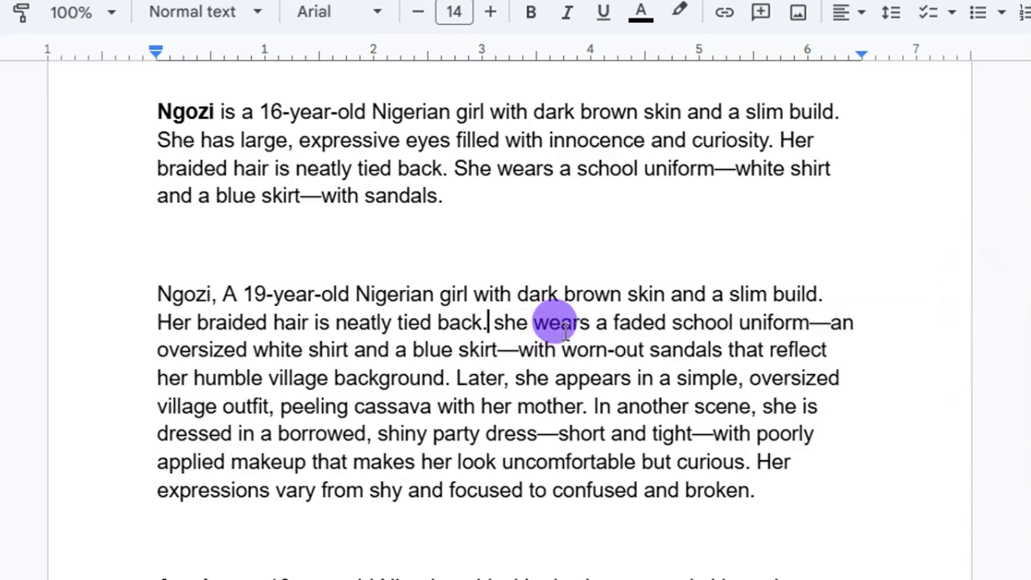
left_click(519, 322)
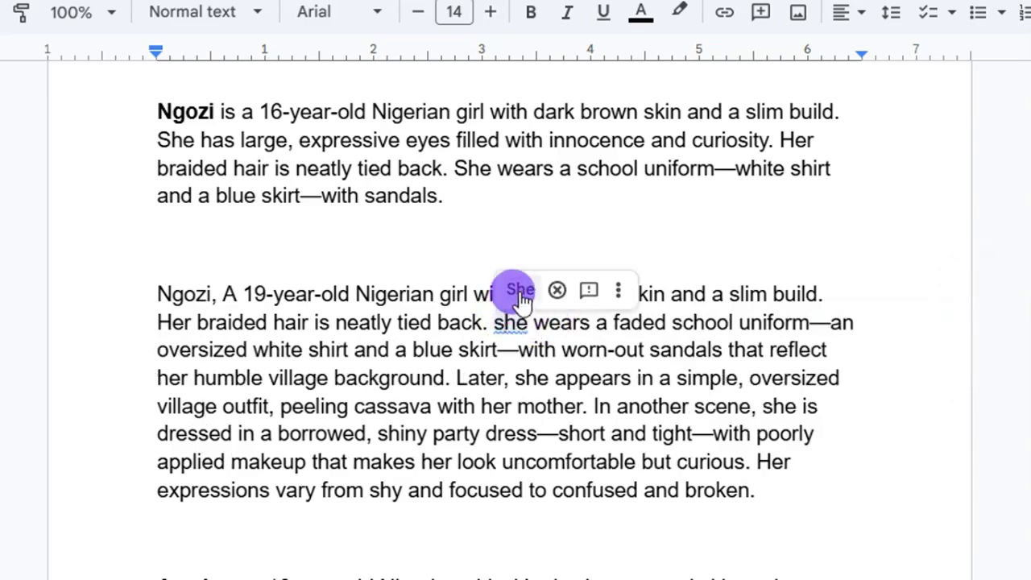
left_click(518, 292)
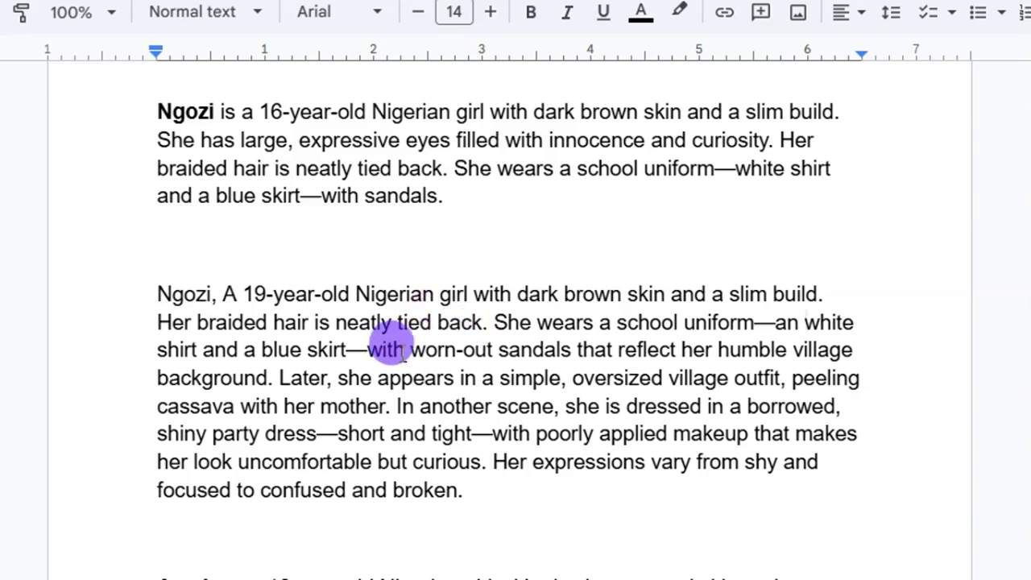
left_click_drag(579, 348, 554, 490)
key("BackSpace")
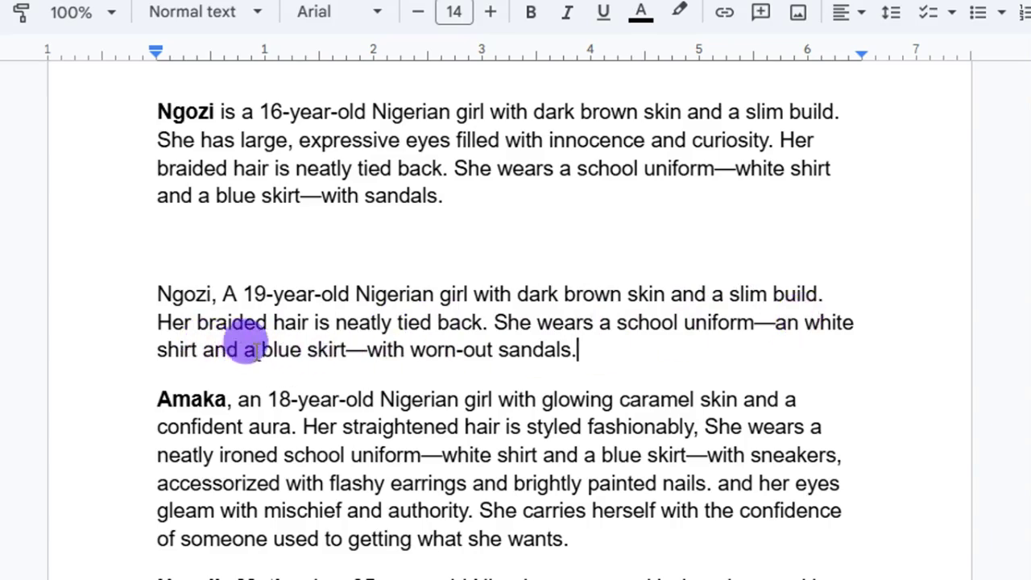
double_click(455, 348)
key("BackSpace")
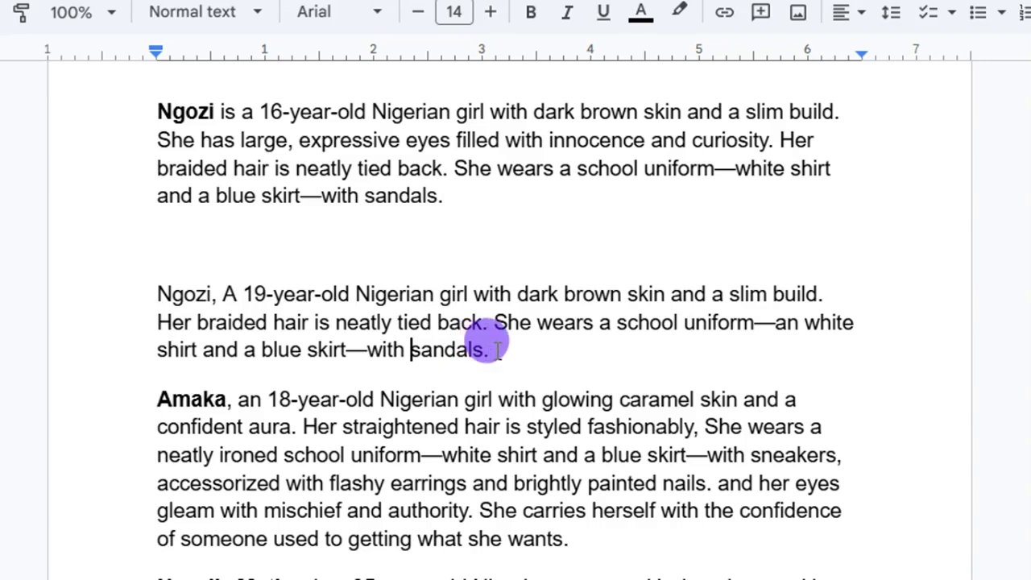
Copy the trimmed three-sentence Ngozi paragraph.
left_click_drag(497, 348, 145, 286)
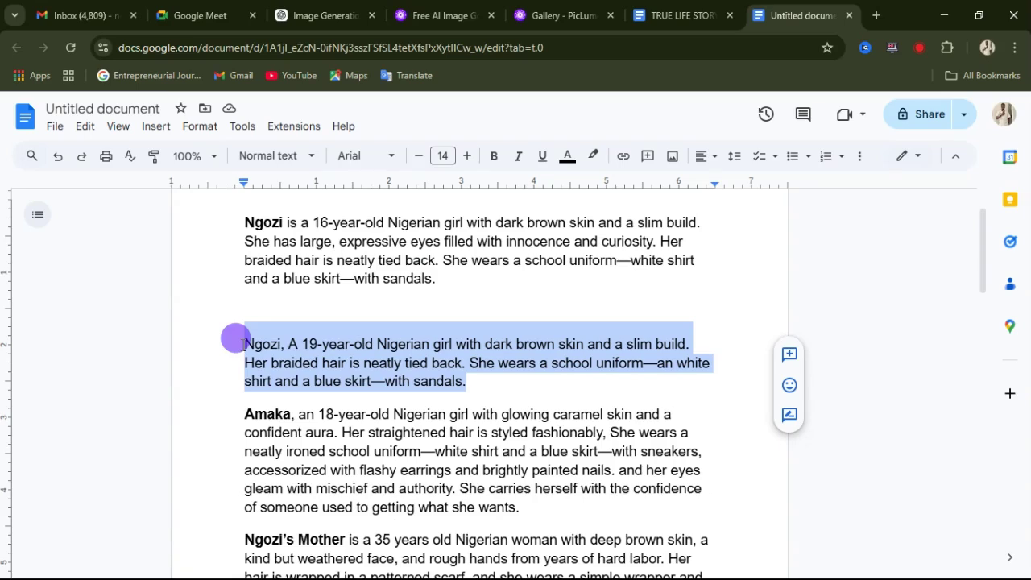
right_click(334, 350)
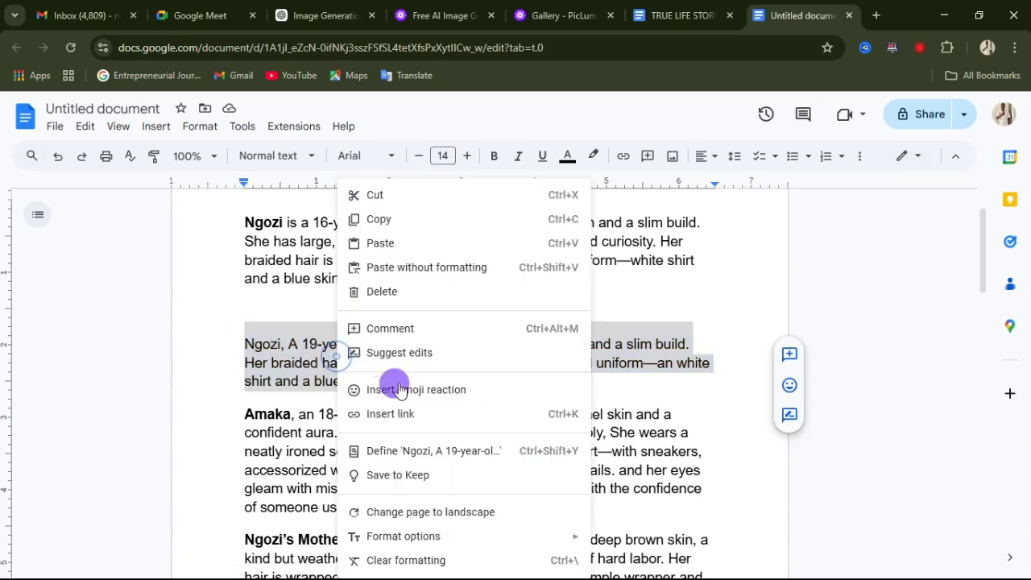
left_click(378, 219)
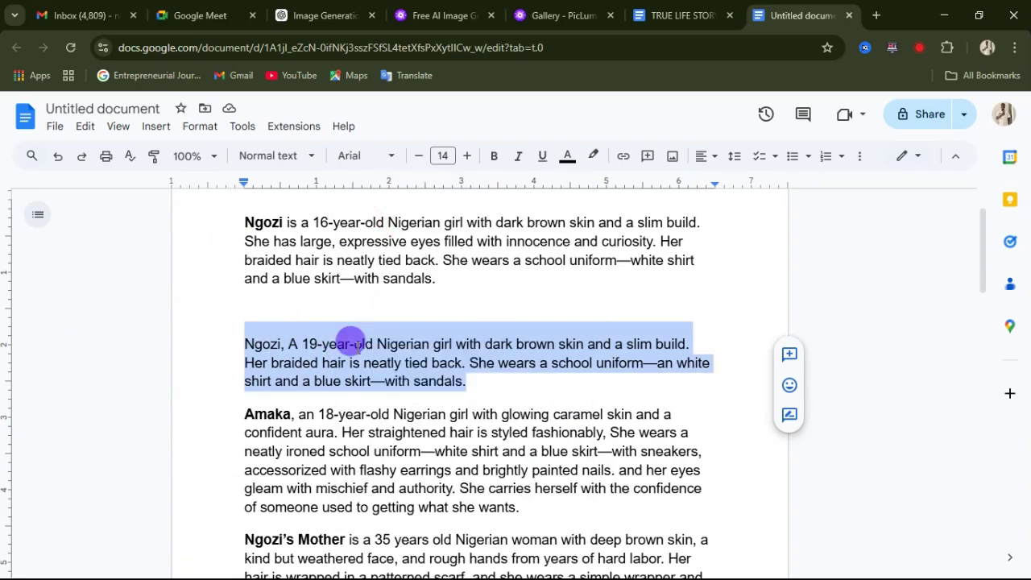
In ChatGPT, review the stored character prompts and its confirmation that it will reuse them.
left_click(314, 20)
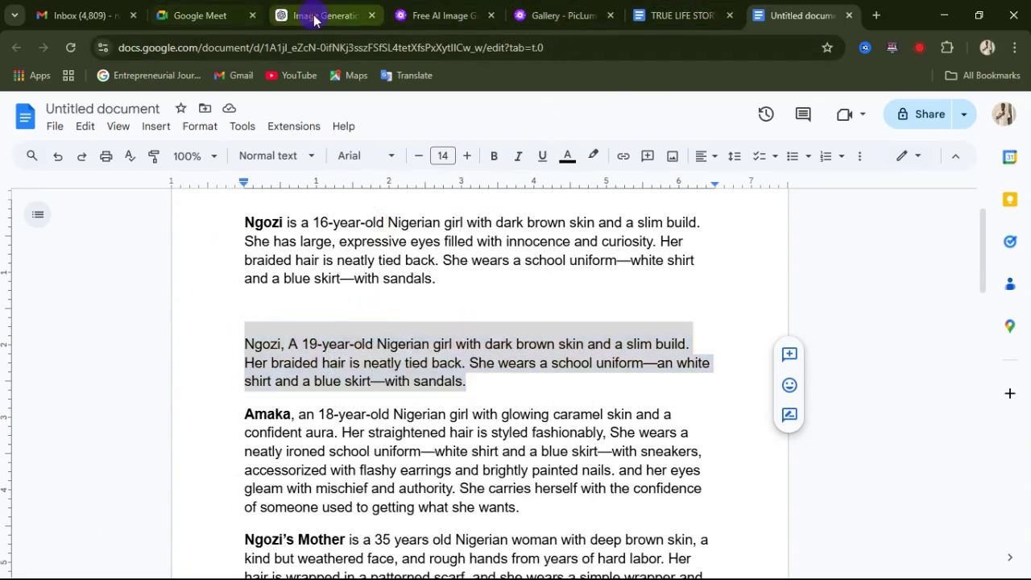
scroll(531, 451, "down", 12)
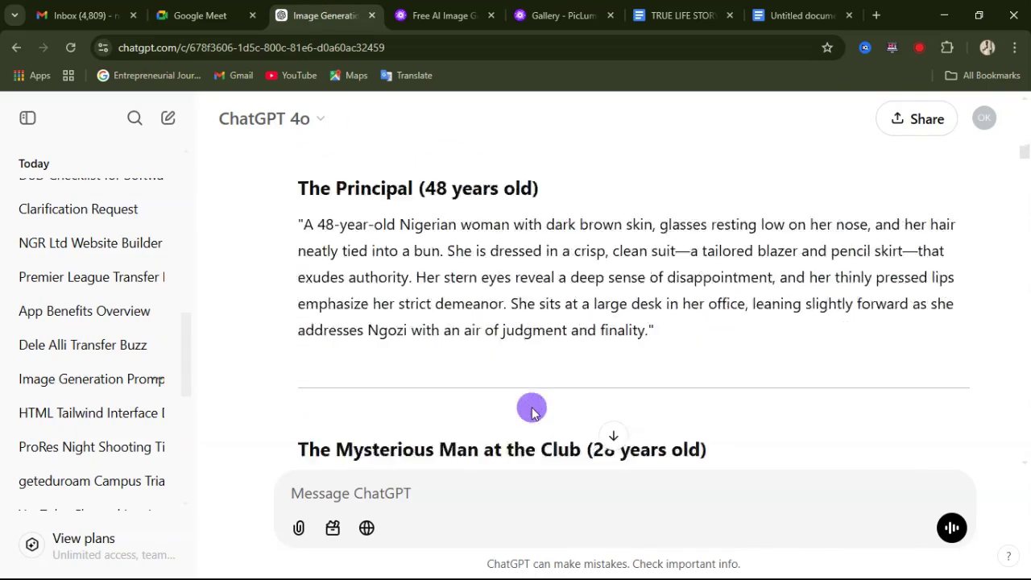
scroll(532, 409, "down", 10)
scroll(524, 397, "up", 1)
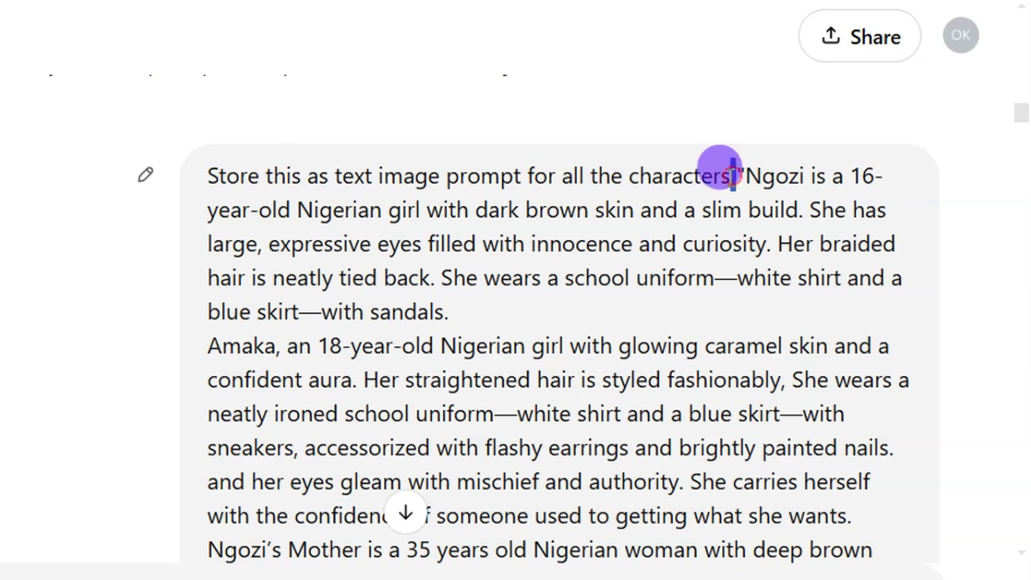
left_click_drag(733, 177, 211, 179)
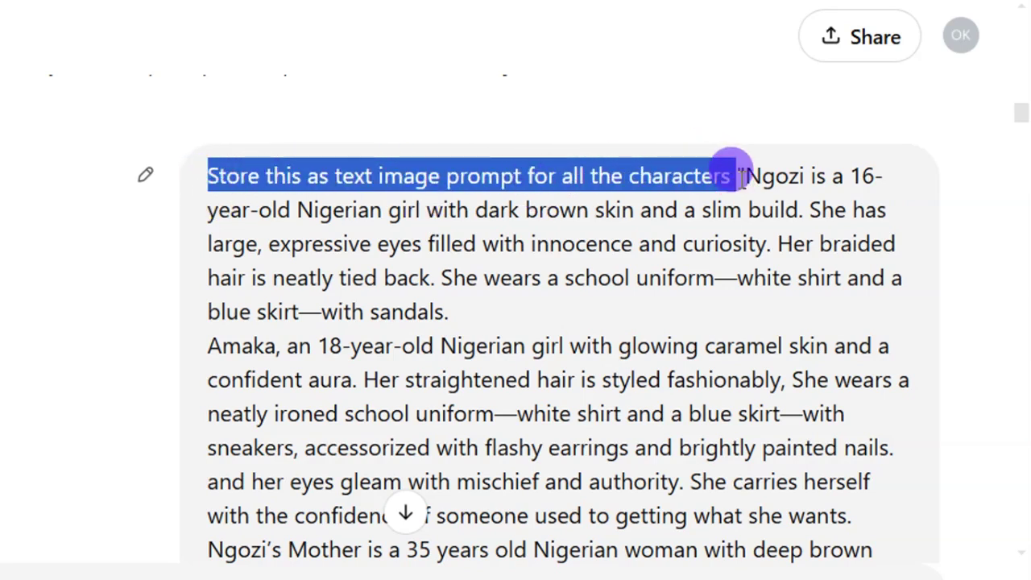
left_click_drag(739, 176, 757, 415)
scroll(732, 410, "down", 12)
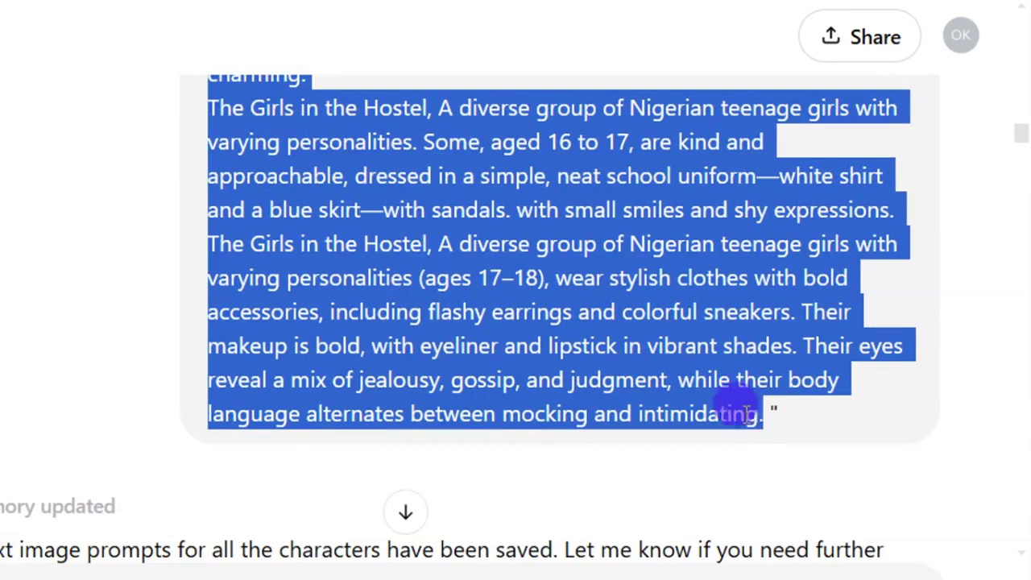
left_click(416, 276)
scroll(347, 294, "down", 3)
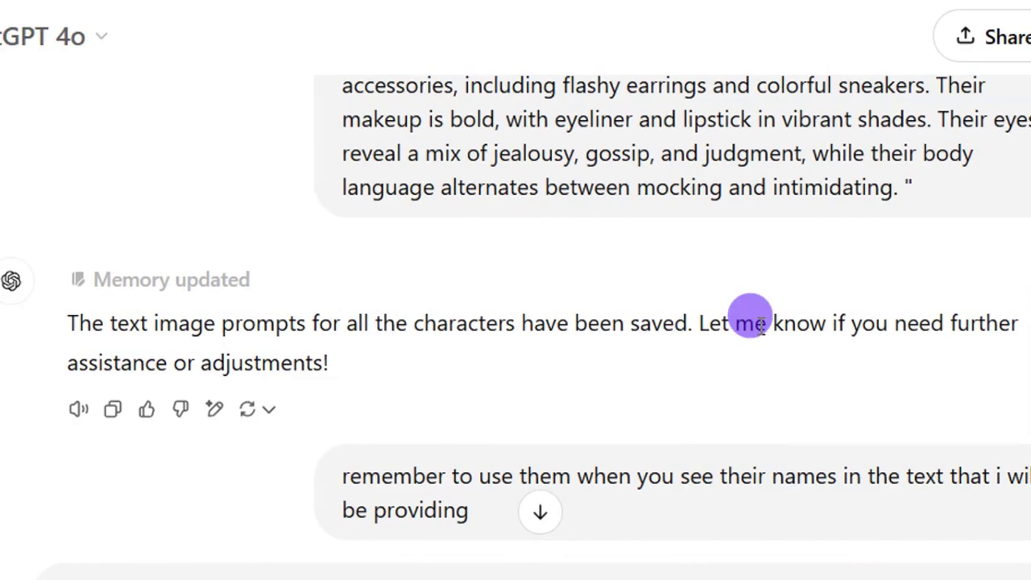
scroll(400, 346, "down", 3)
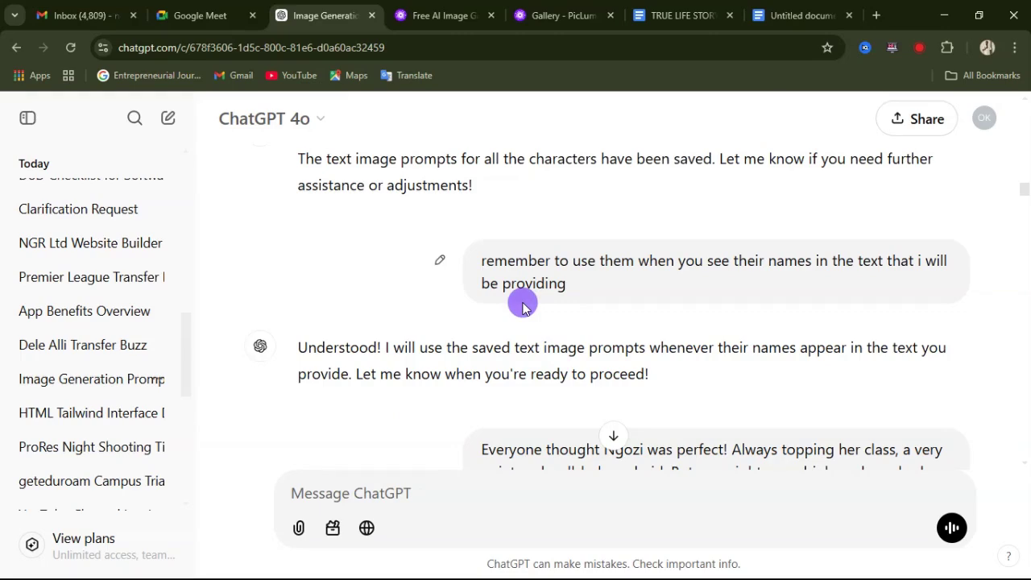
scroll(410, 338, "down", 1)
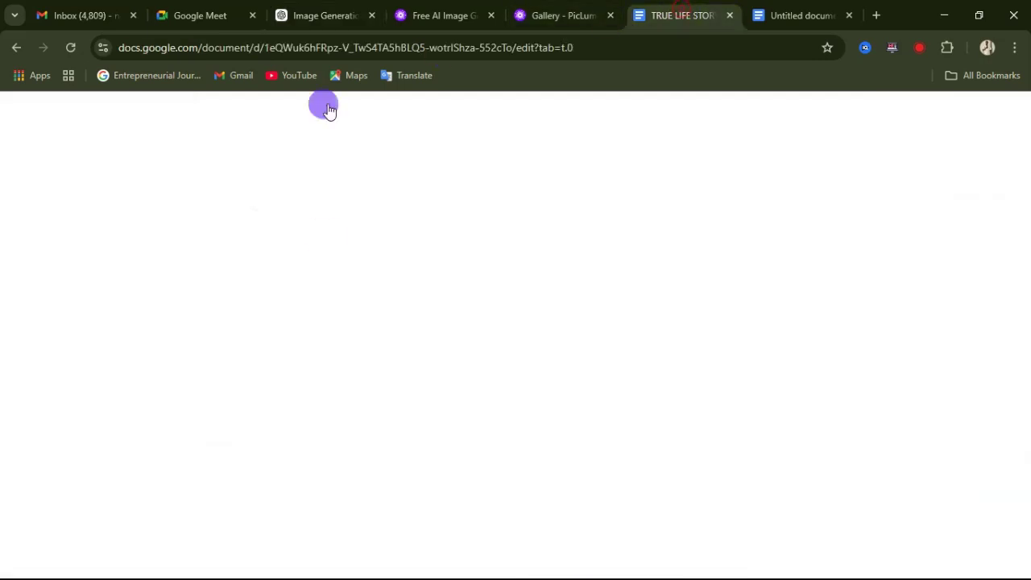
Copy the story's opening Ngozi paragraph and return to the ChatGPT Image Generation chat.
left_click_drag(246, 341, 624, 380)
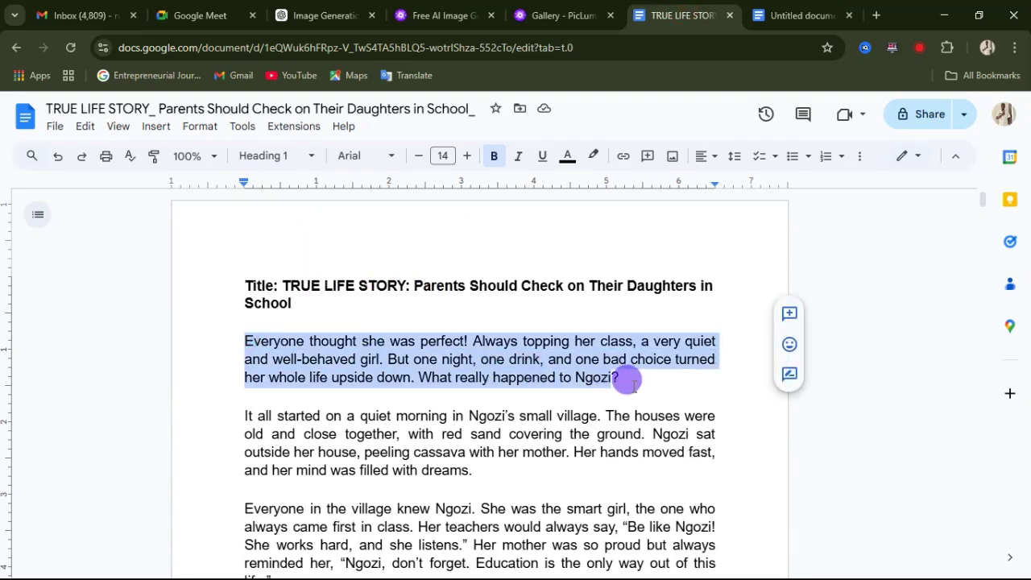
right_click(435, 350)
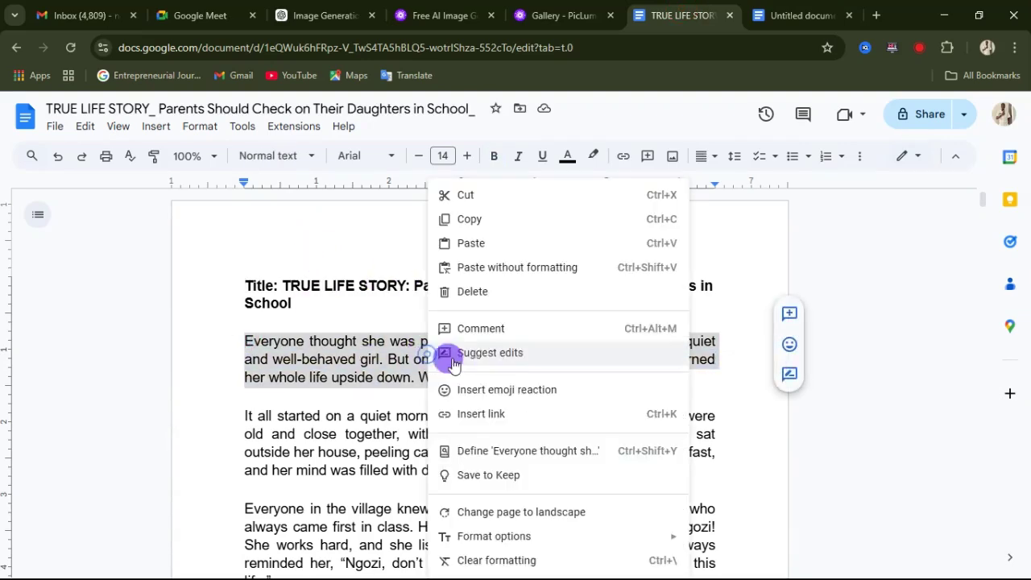
left_click(473, 222)
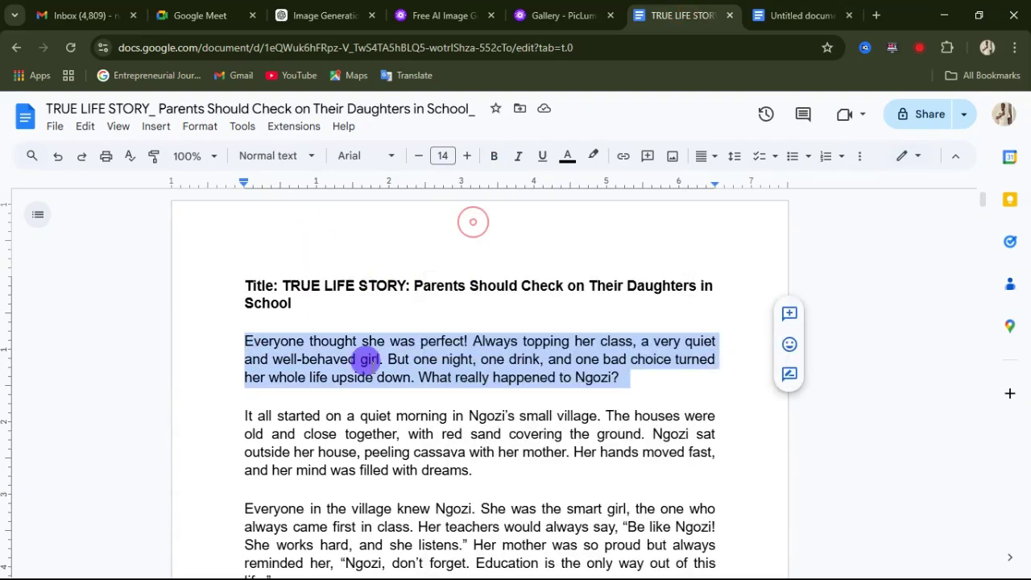
left_click(311, 16)
left_click(476, 294)
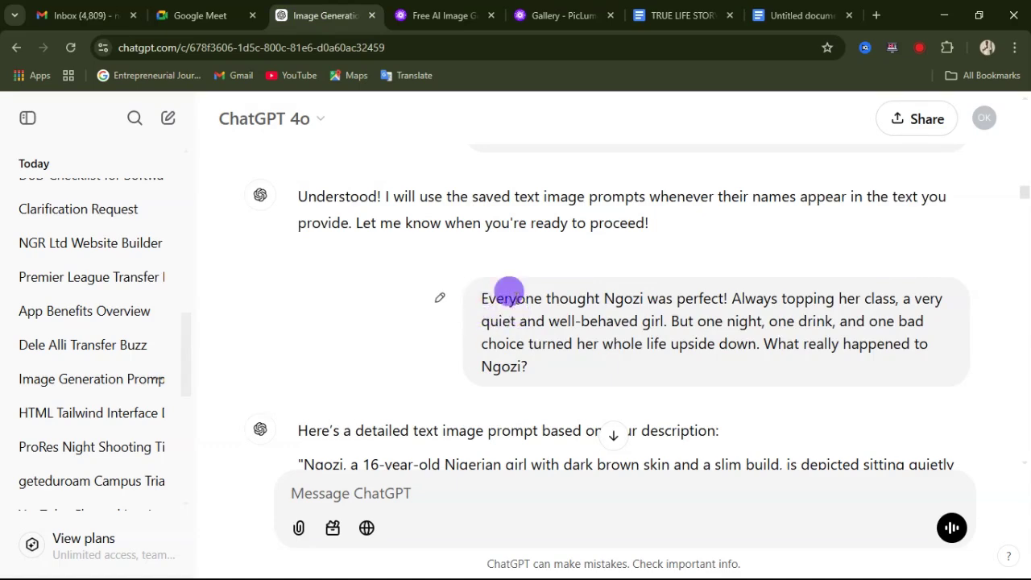
Copy ChatGPT's classroom-to-party Ngozi image prompt and switch to the PicLumen Free AI Image Generator.
scroll(509, 323, "down", 1)
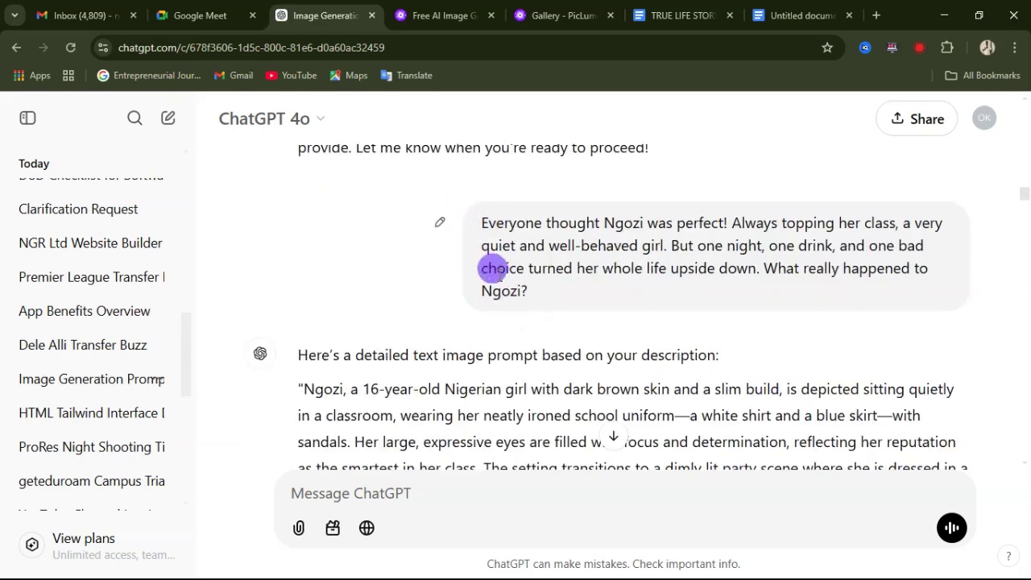
scroll(330, 348, "down", 2)
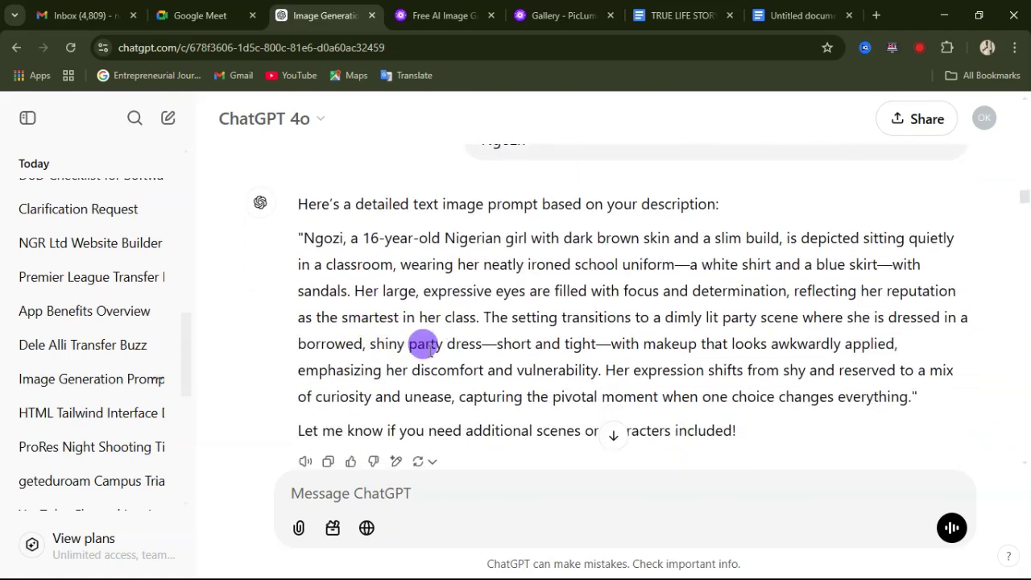
left_click_drag(310, 234, 905, 391)
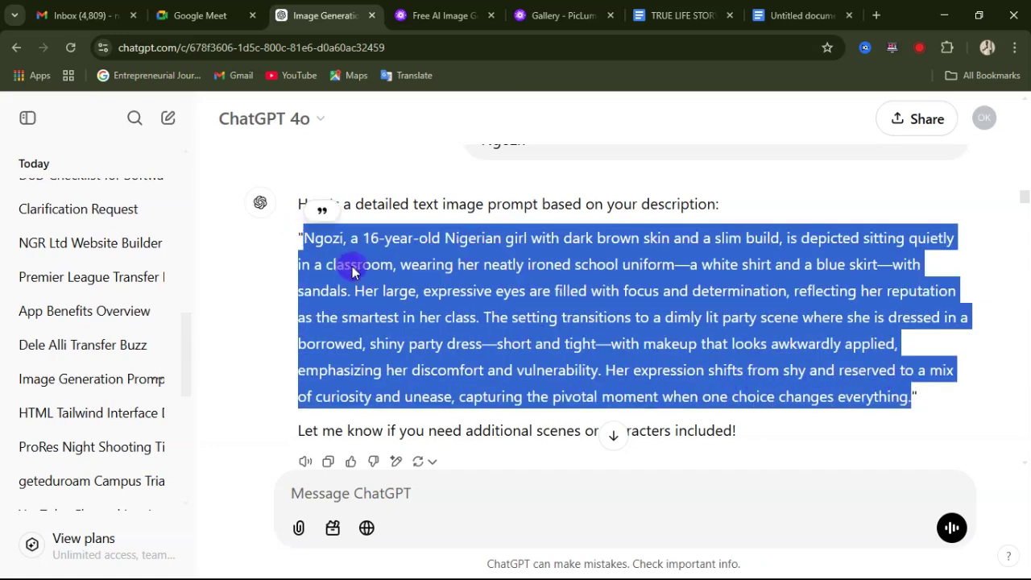
right_click(482, 304)
left_click(527, 330)
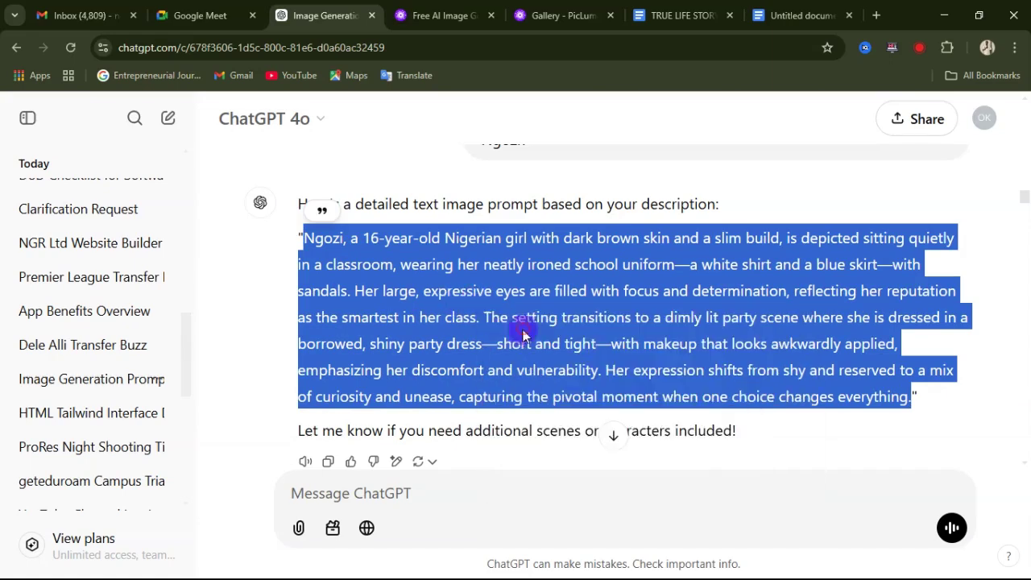
left_click(448, 15)
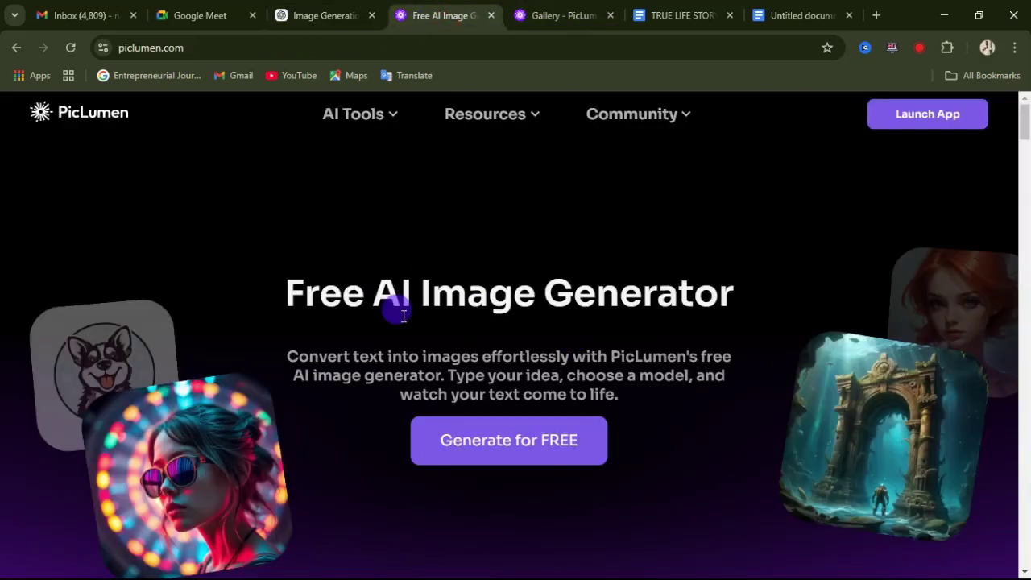